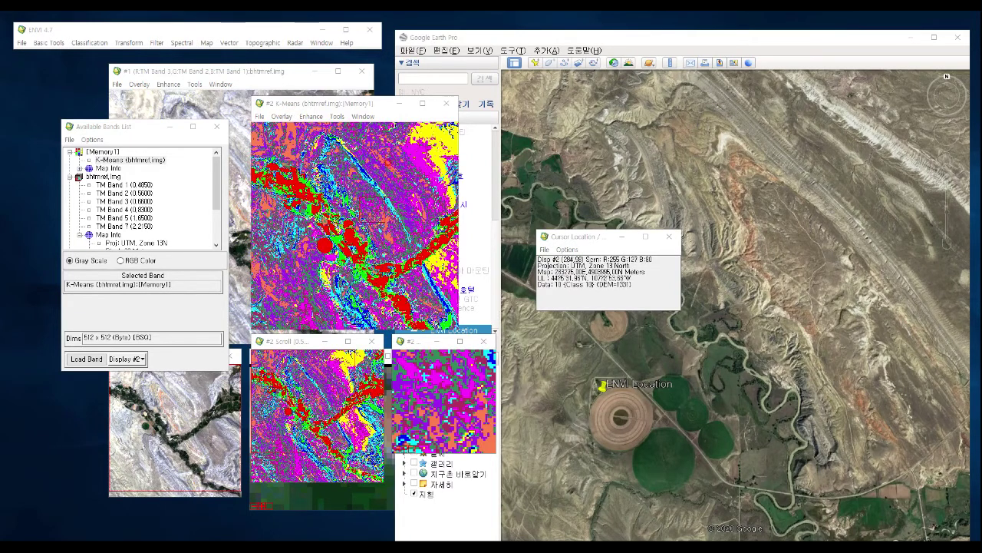
pyautogui.click(97, 43)
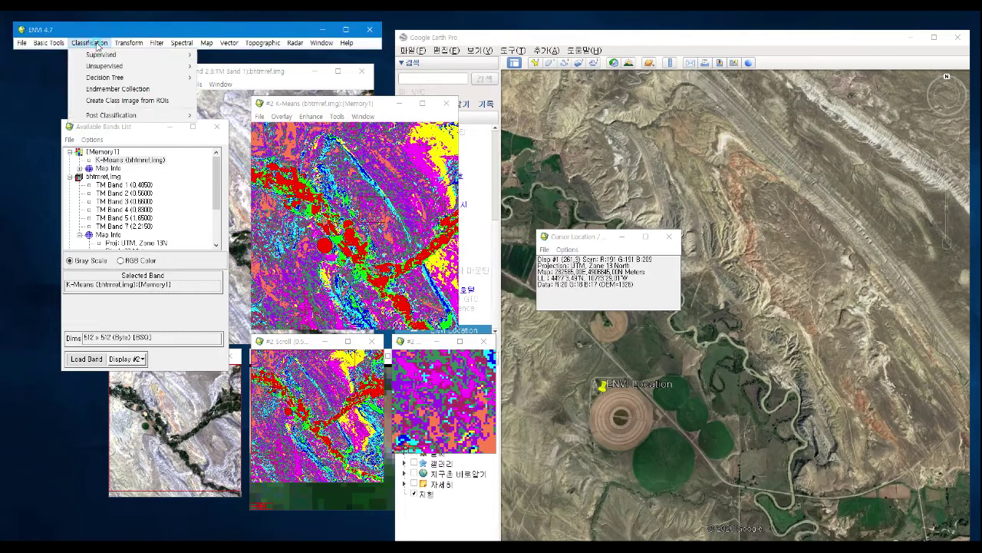
pyautogui.moveTo(99, 56)
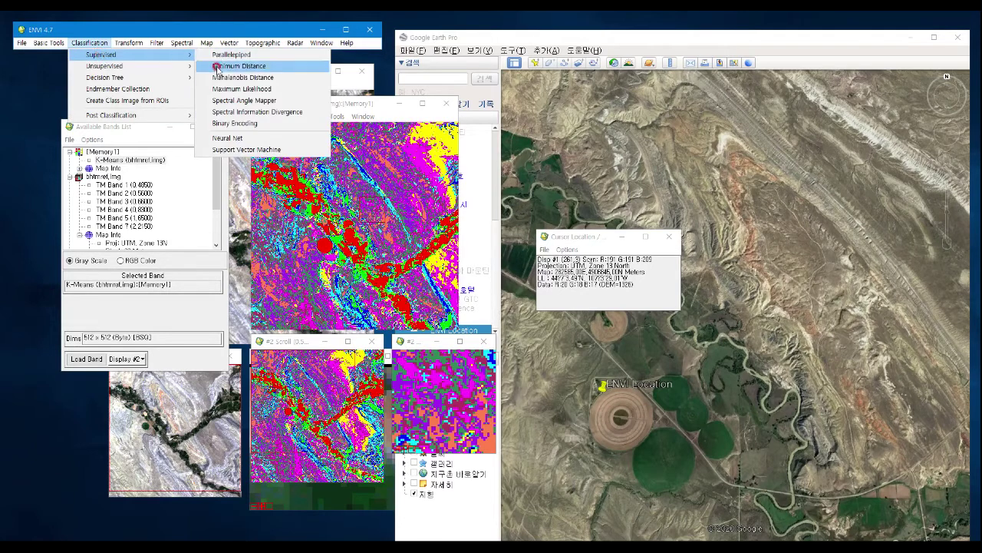
pyautogui.moveTo(133, 67)
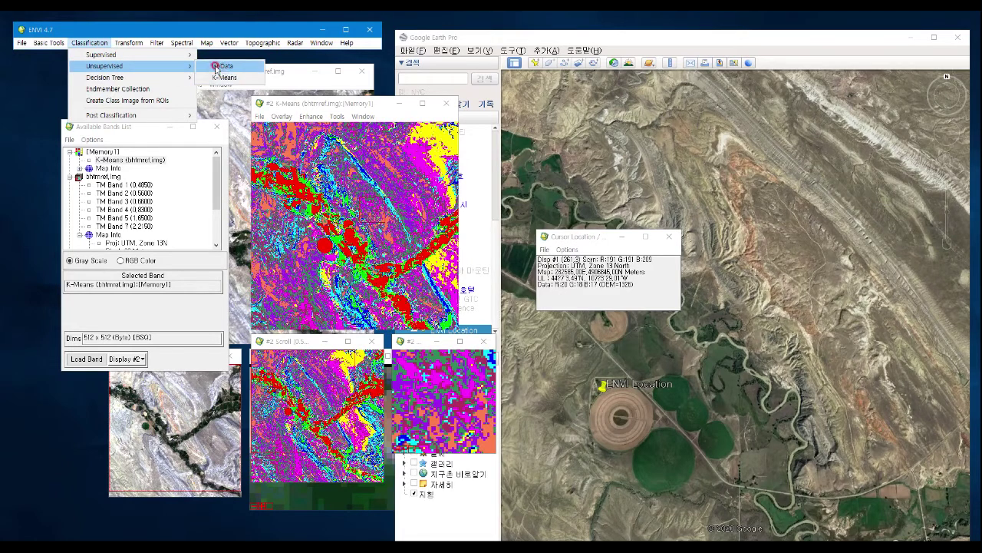
pyautogui.click(39, 84)
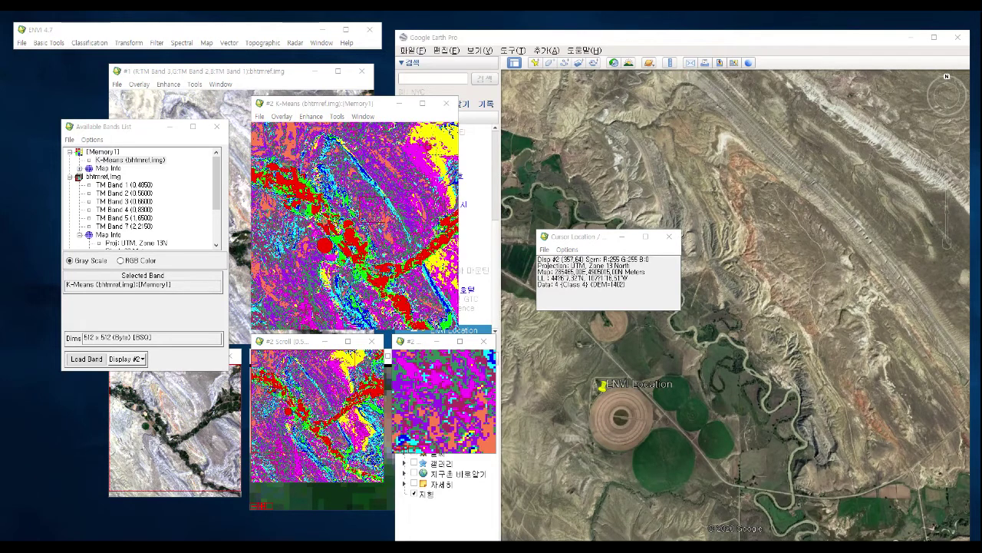
pyautogui.click(529, 146)
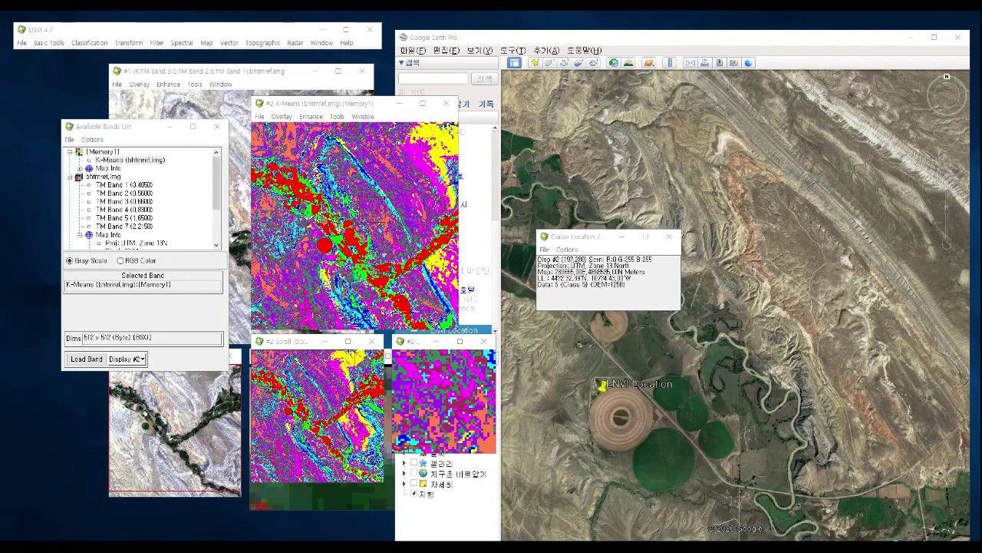
# Step: Centre the K-Means zoom view on the red circular field, enlarge the Zoom window and arrange it alongside Google Earth
pyautogui.click(325, 244)
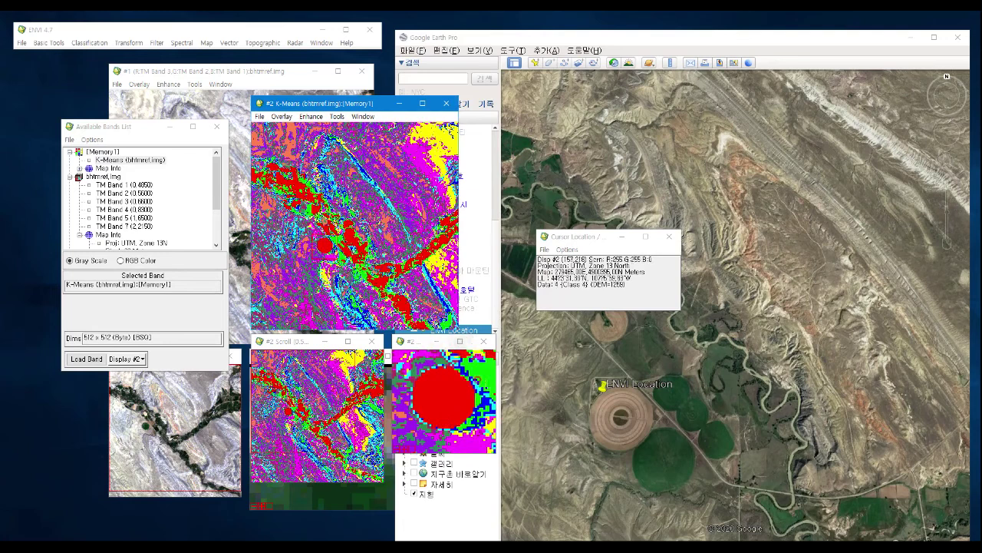
pyautogui.moveTo(497, 456); pyautogui.dragTo(630, 511)
pyautogui.moveTo(691, 385); pyautogui.dragTo(792, 357)
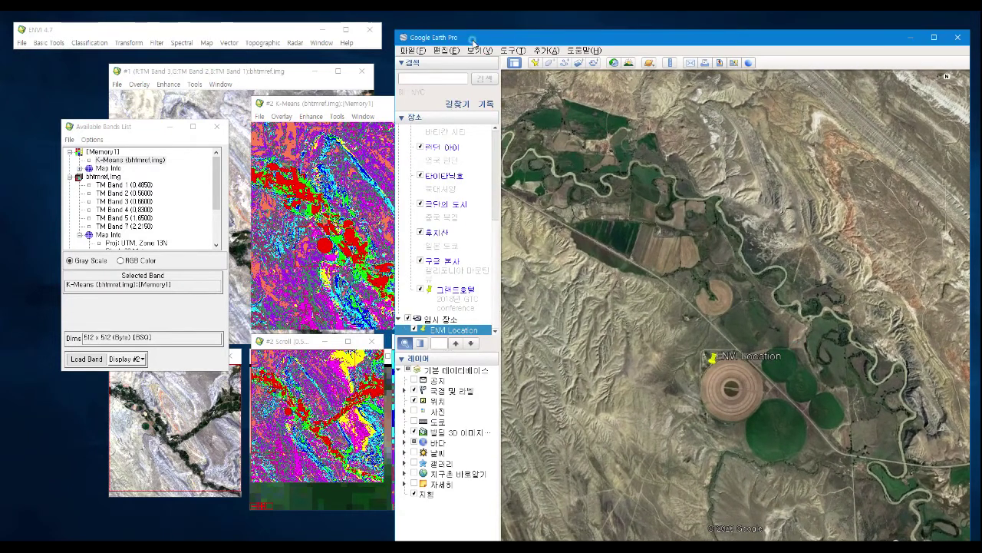
pyautogui.moveTo(473, 40); pyautogui.dragTo(588, 43)
pyautogui.moveTo(453, 343); pyautogui.dragTo(164, 76)
pyautogui.moveTo(773, 42); pyautogui.dragTo(640, 28)
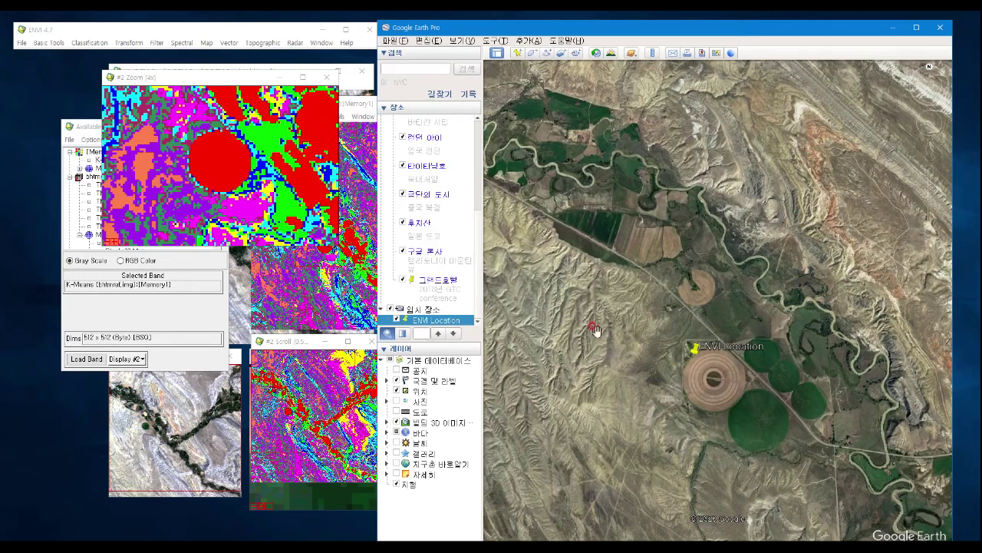
# Step: Examine the ENVI Location site in Google Earth at scales ranging from the circular fields out to the western United States
pyautogui.click(685, 383)
pyautogui.click(726, 362)
pyautogui.scroll(-5, 742, 282)
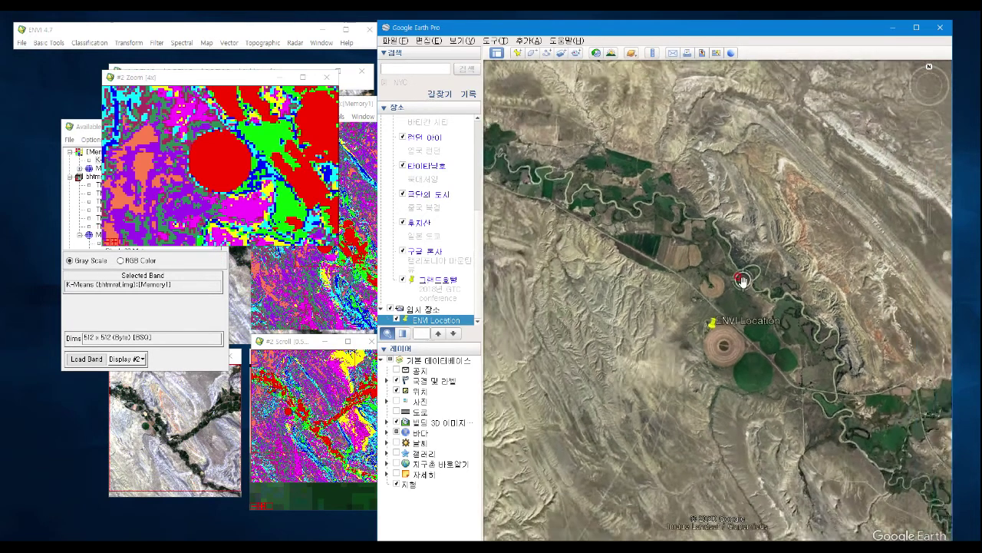
pyautogui.scroll(-6, 742, 278)
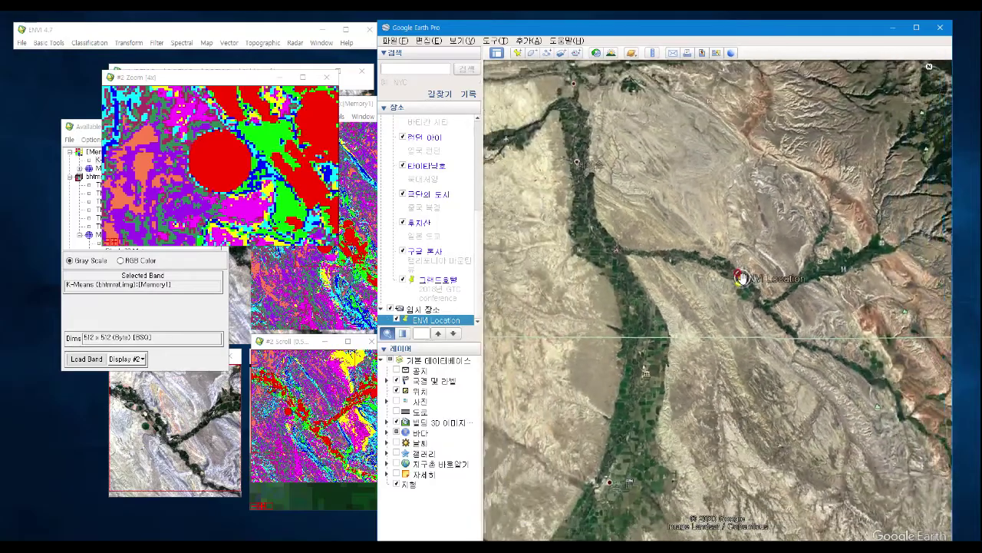
pyautogui.scroll(-5, 743, 278)
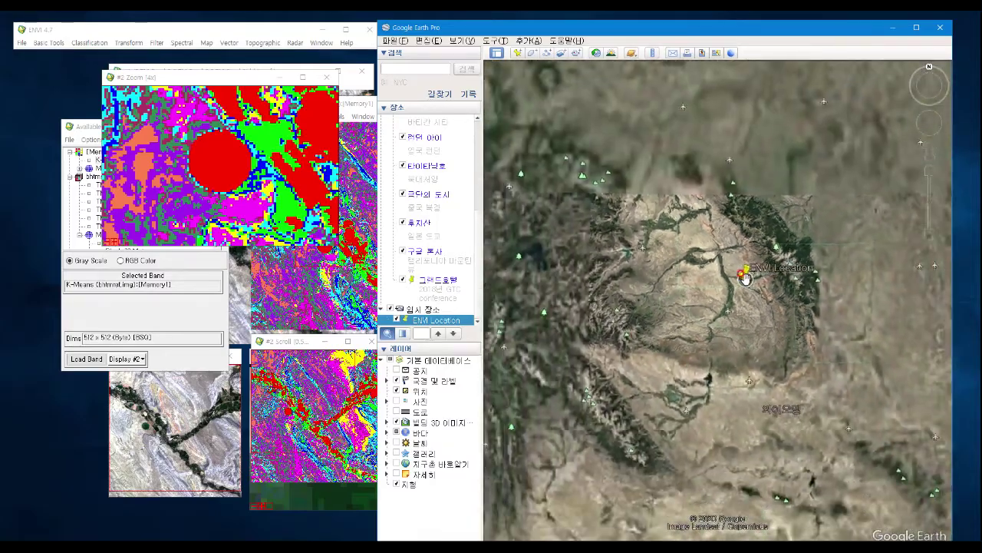
pyautogui.scroll(-4, 746, 278)
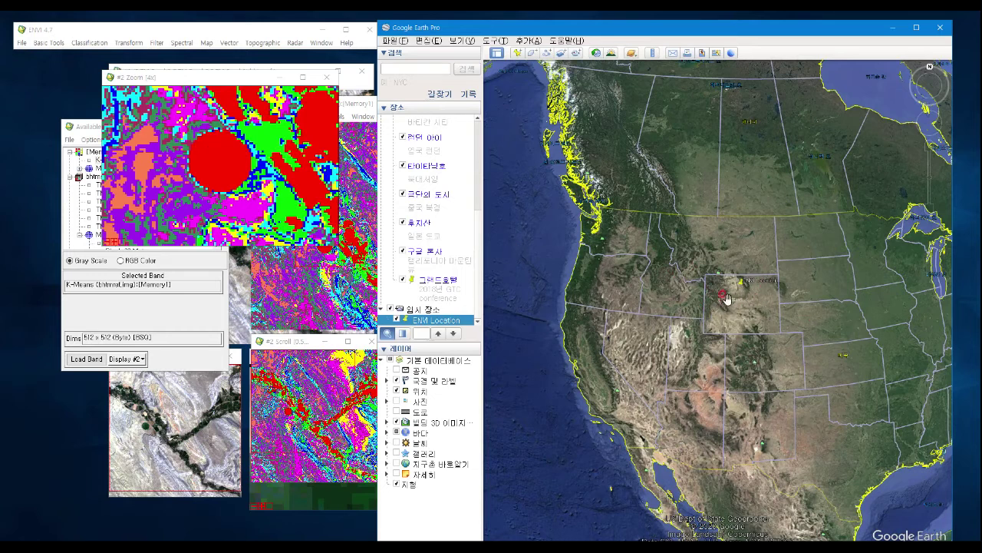
pyautogui.scroll(5, 727, 298)
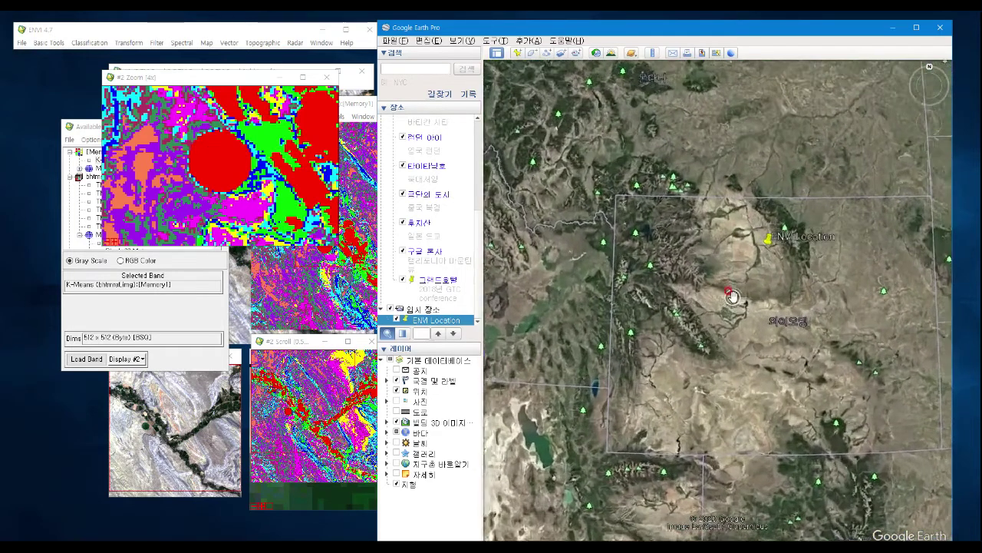
pyautogui.scroll(3, 799, 217)
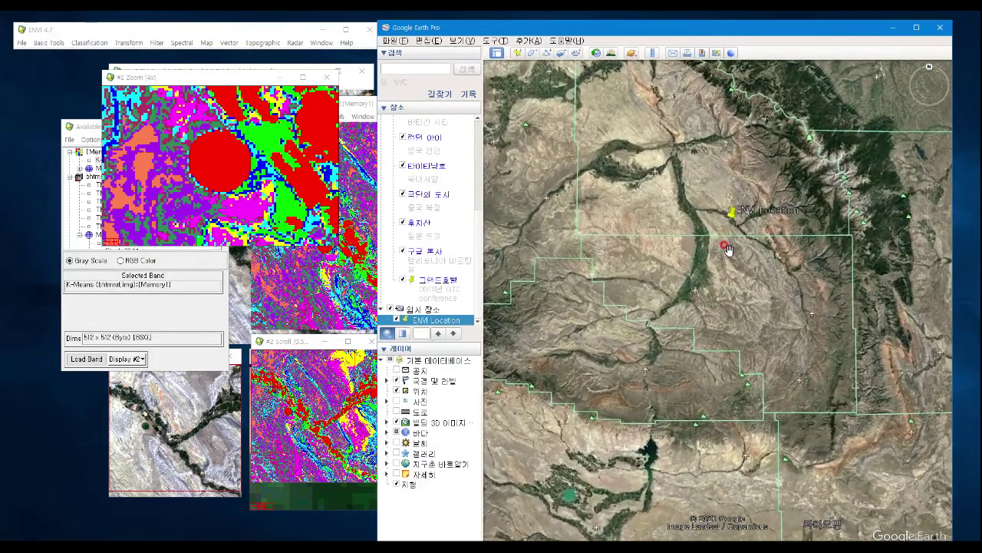
pyautogui.scroll(3, 728, 249)
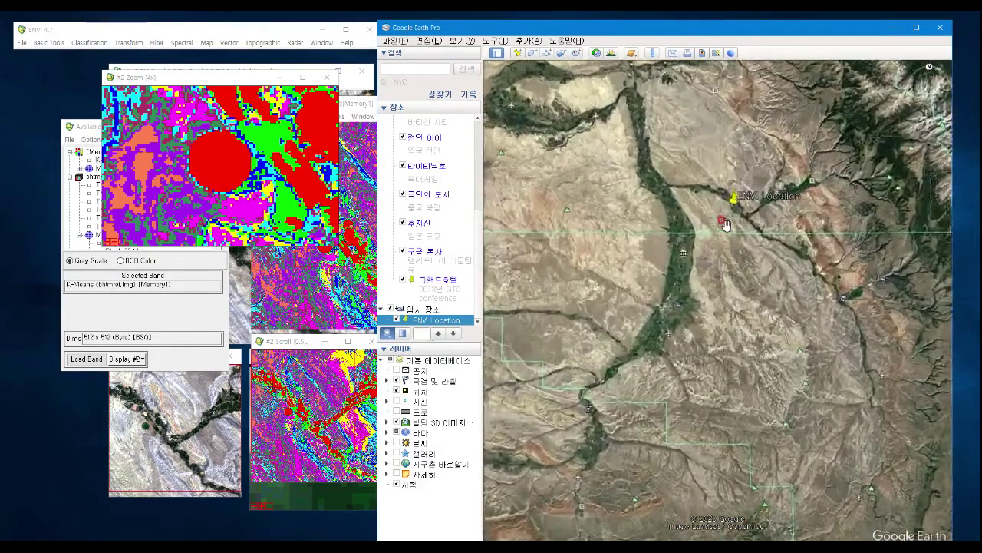
pyautogui.scroll(-3, 730, 226)
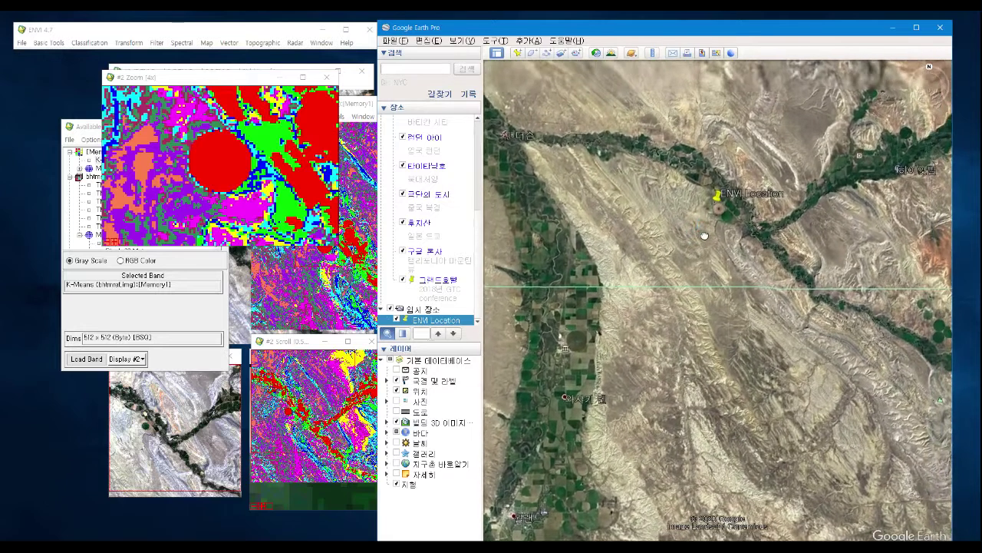
pyautogui.scroll(2, 701, 233)
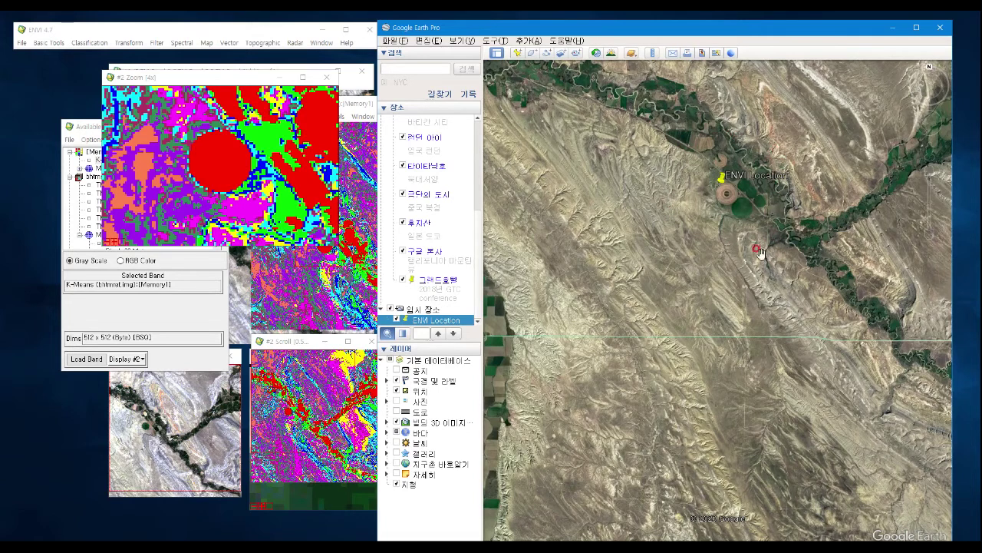
pyautogui.moveTo(670, 206); pyautogui.dragTo(631, 226)
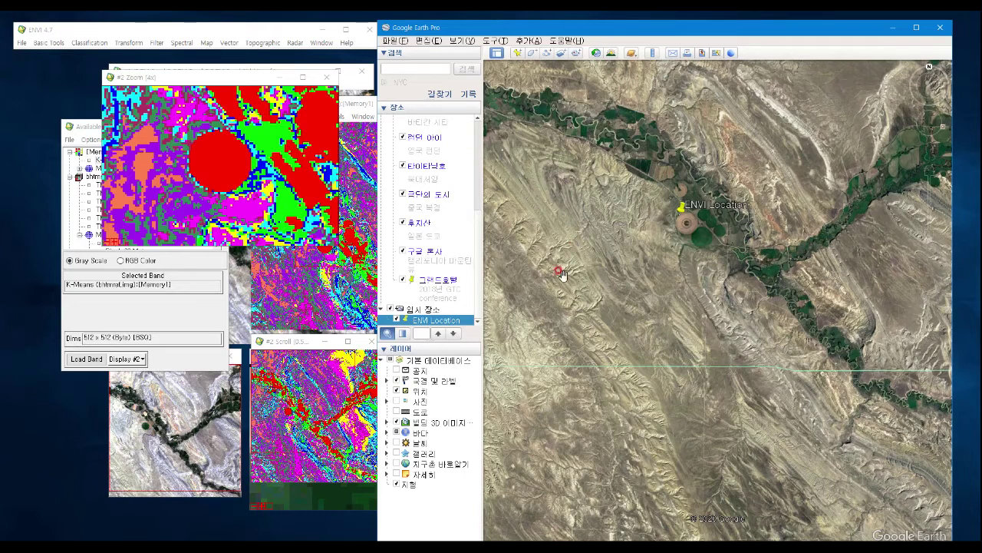
# Step: Examine the river valleys around ENVI Location in Google Earth, down to the meandering river and farmland southwest of it
pyautogui.click(387, 321)
pyautogui.click(554, 267)
pyautogui.moveTo(680, 284); pyautogui.dragTo(581, 337)
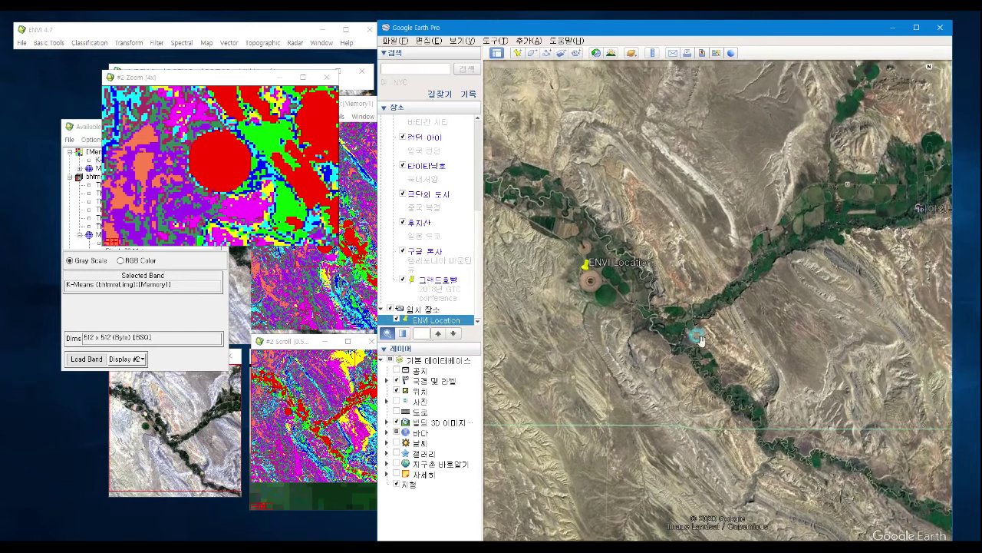
pyautogui.moveTo(816, 414); pyautogui.dragTo(758, 286)
pyautogui.moveTo(615, 265); pyautogui.dragTo(727, 407)
pyautogui.moveTo(562, 258); pyautogui.dragTo(704, 289)
pyautogui.moveTo(575, 249); pyautogui.dragTo(642, 208)
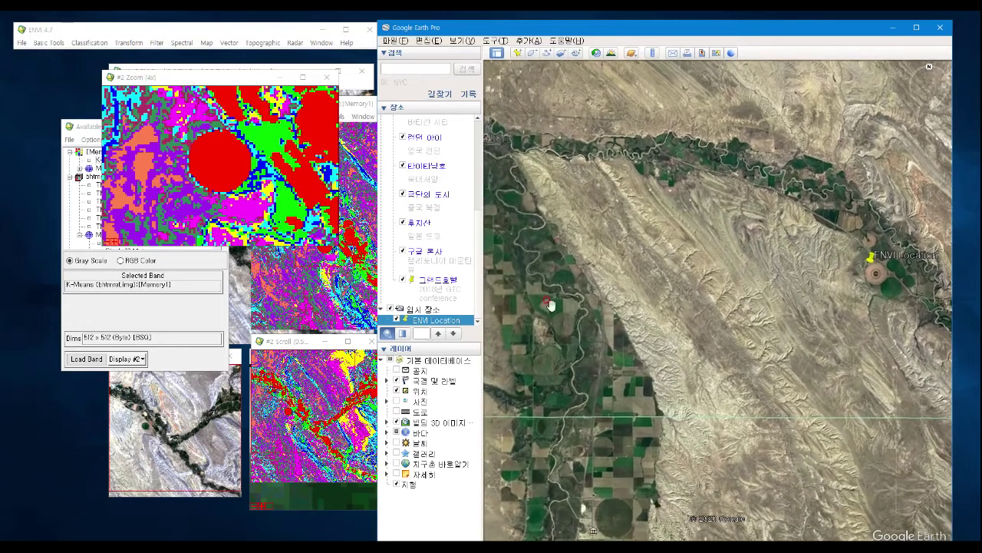
pyautogui.moveTo(550, 287); pyautogui.dragTo(590, 248)
pyautogui.scroll(2, 589, 306)
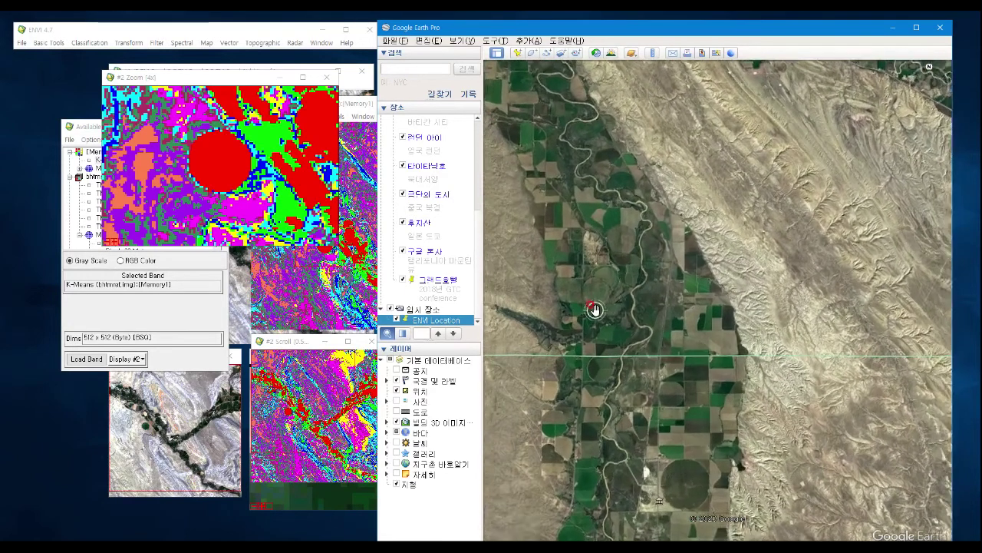
pyautogui.moveTo(597, 278); pyautogui.dragTo(660, 219)
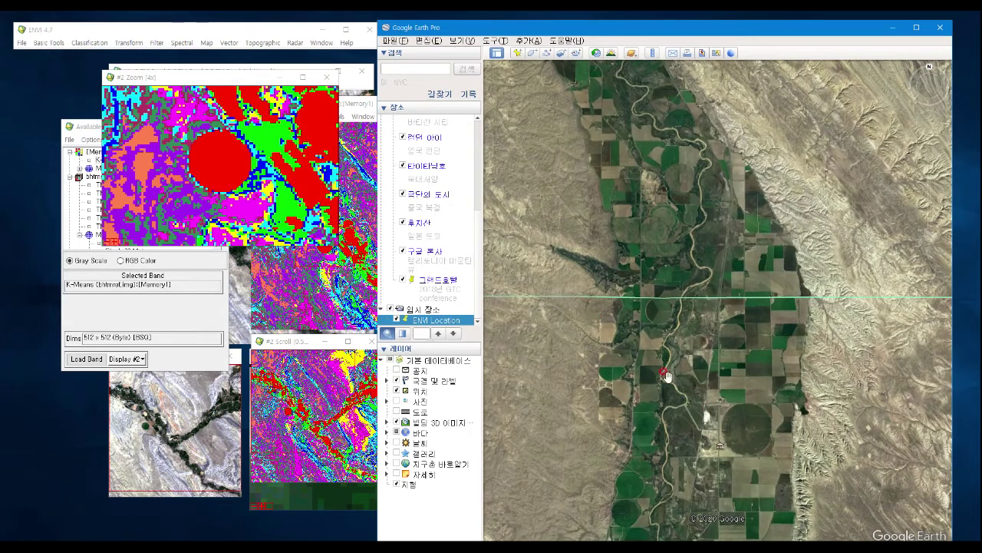
pyautogui.scroll(3, 695, 430)
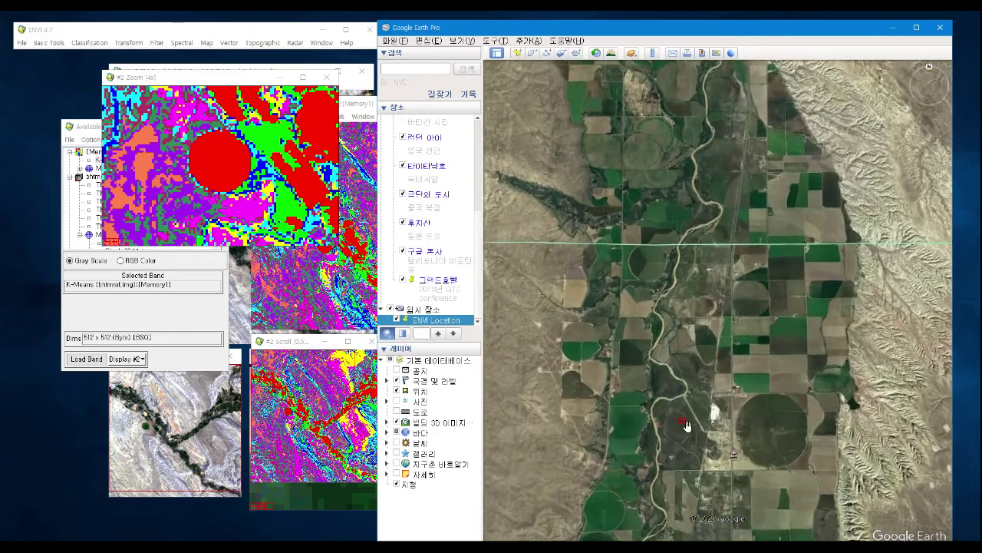
pyautogui.moveTo(745, 313); pyautogui.dragTo(715, 245)
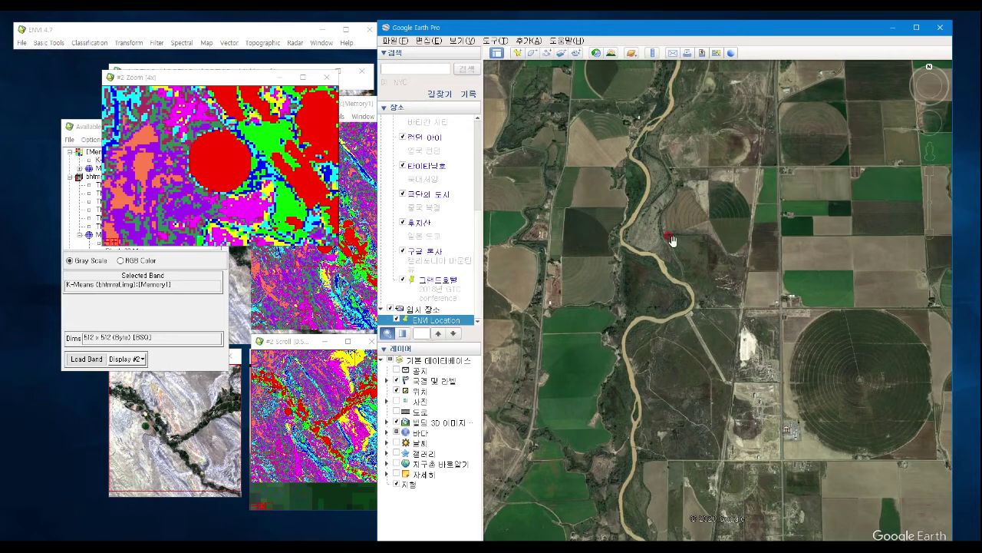
pyautogui.scroll(3, 671, 241)
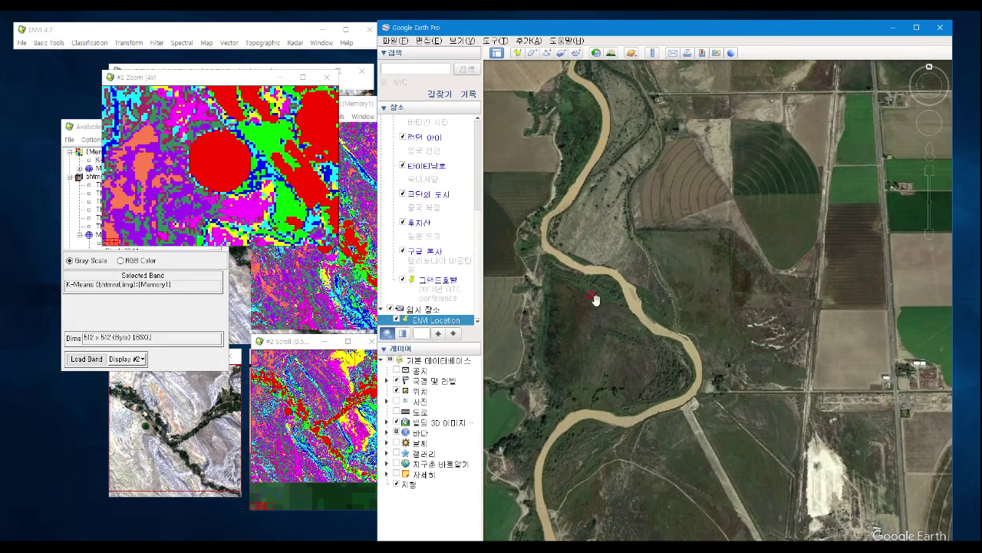
pyautogui.moveTo(585, 225); pyautogui.dragTo(697, 220)
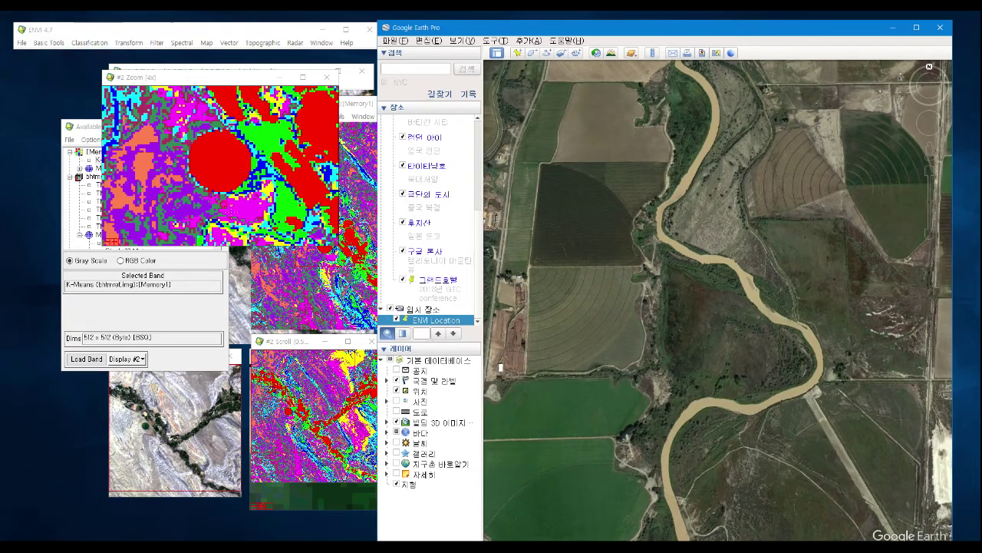
pyautogui.click(742, 269)
pyautogui.click(639, 223)
# Step: Rearrange the K-Means display windows, plot the image's horizontal X profile and place the plot beside the image
pyautogui.moveTo(226, 81); pyautogui.dragTo(508, 150)
pyautogui.moveTo(300, 103); pyautogui.dragTo(241, 77)
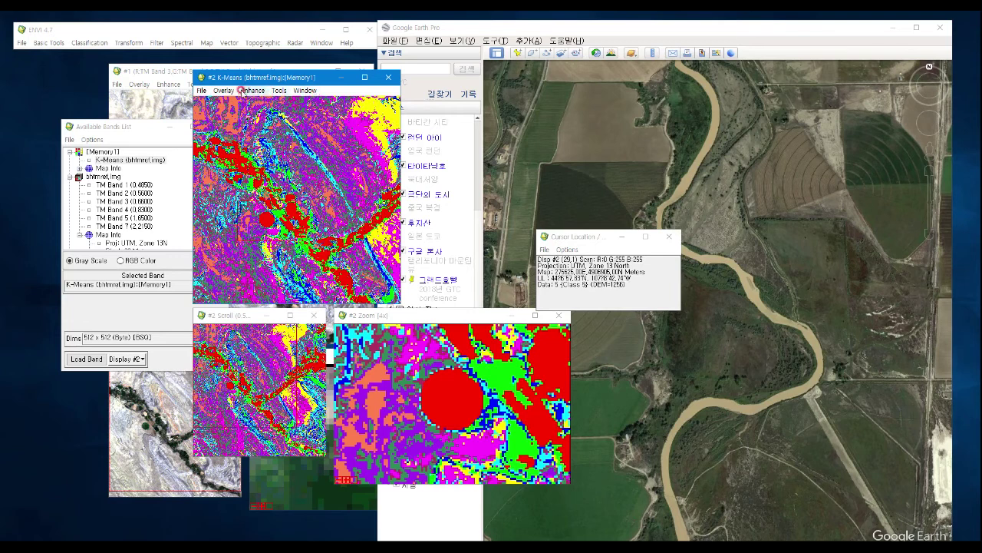
pyautogui.click(281, 91)
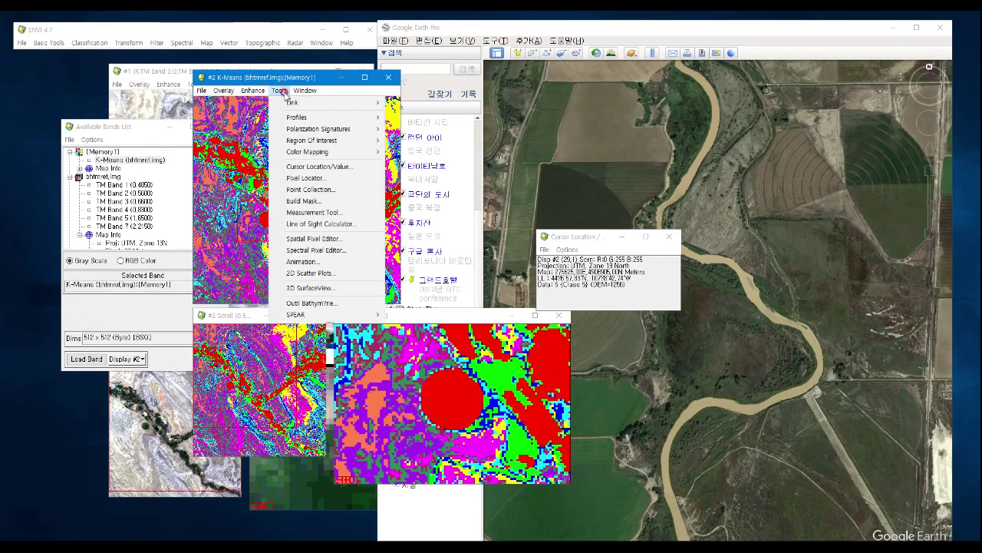
pyautogui.moveTo(292, 119)
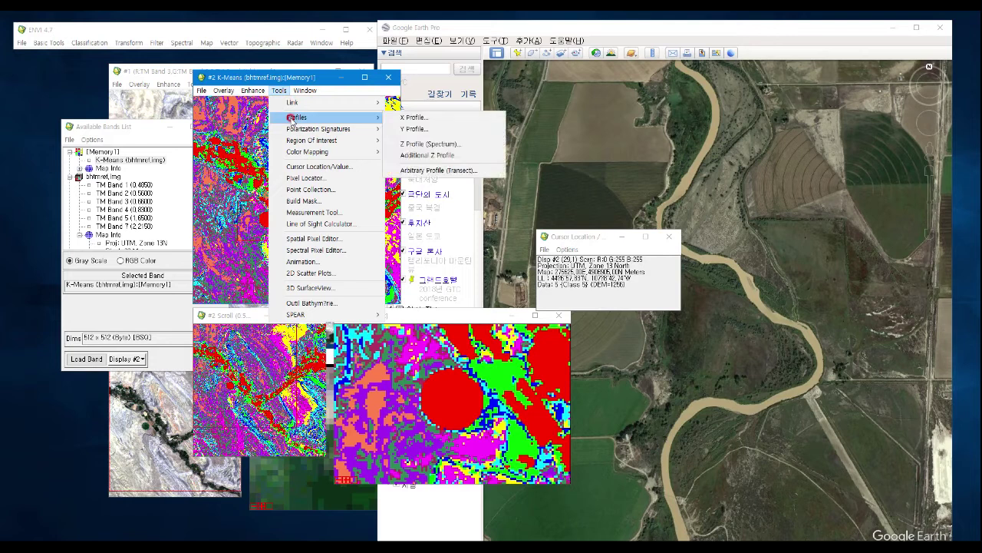
pyautogui.click(410, 117)
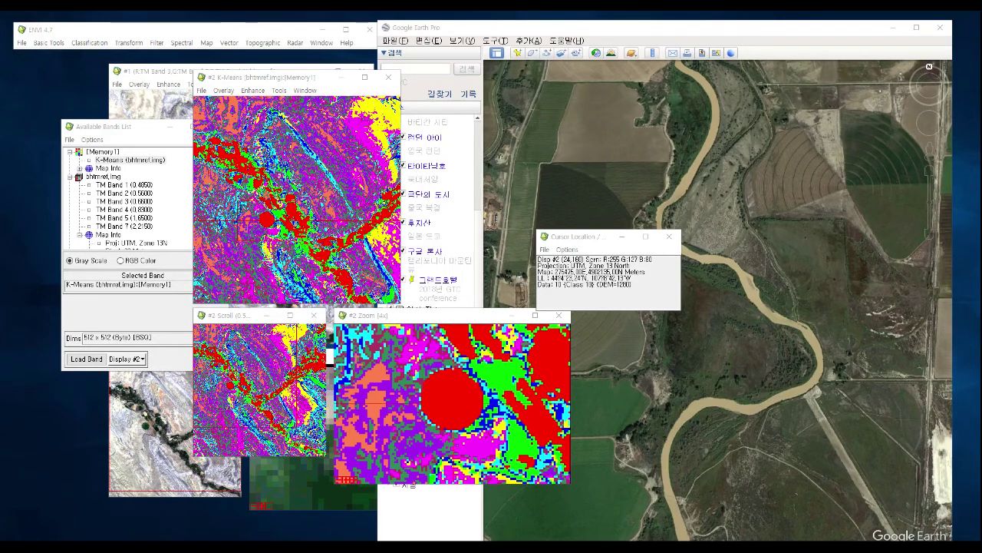
pyautogui.moveTo(36, 240); pyautogui.dragTo(544, 113)
# Step: Take the profile through a point just northeast of the red circular field and move the Cursor Location window clear of the plot
pyautogui.click(282, 198)
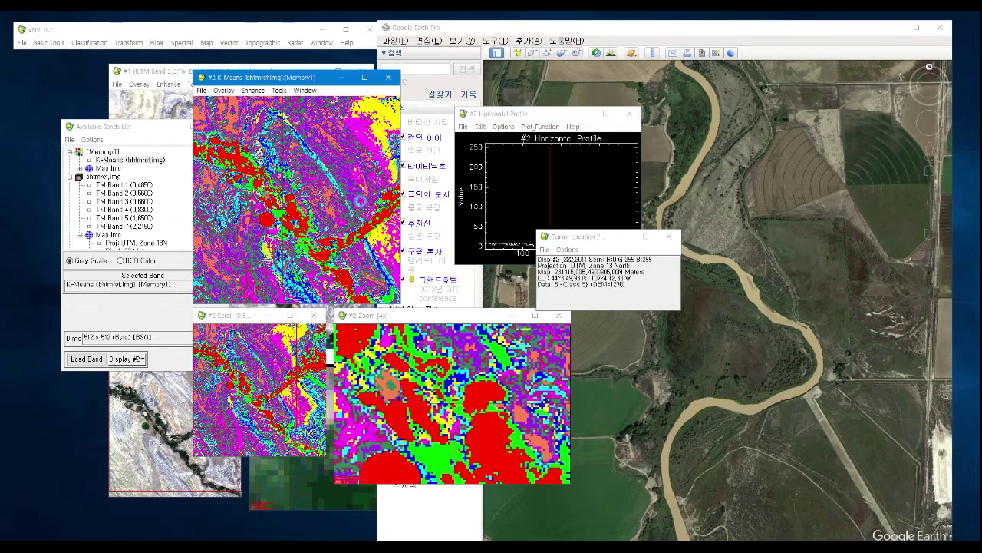
pyautogui.click(501, 183)
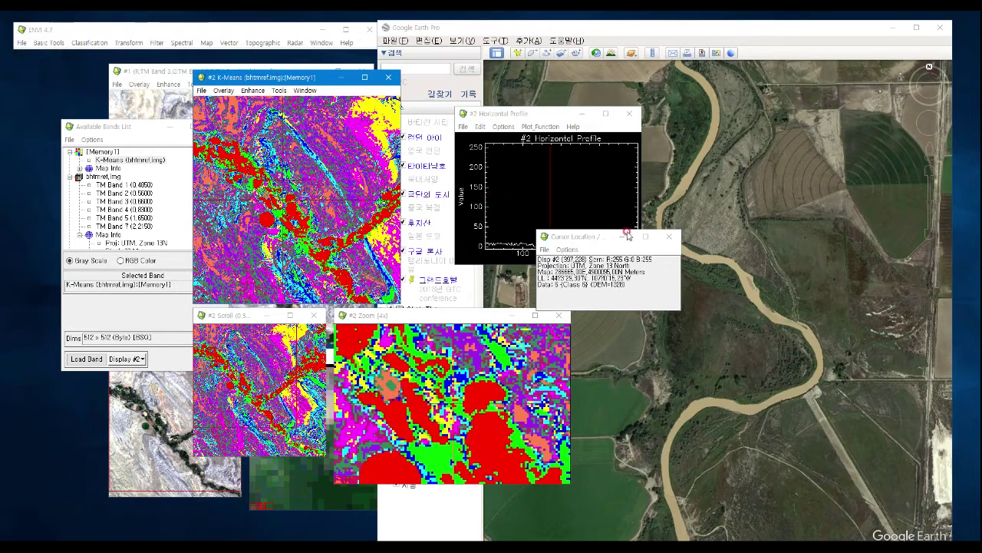
pyautogui.click(581, 239)
pyautogui.moveTo(580, 238); pyautogui.dragTo(653, 294)
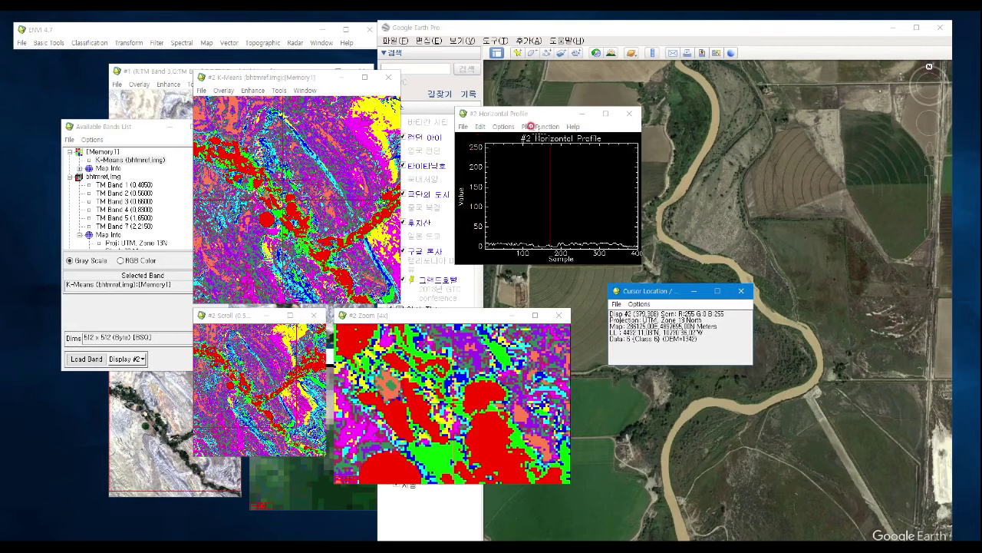
# Step: Auto-scale the Y axis of the horizontal profile plot and extend the profile to the full band
pyautogui.click(481, 127)
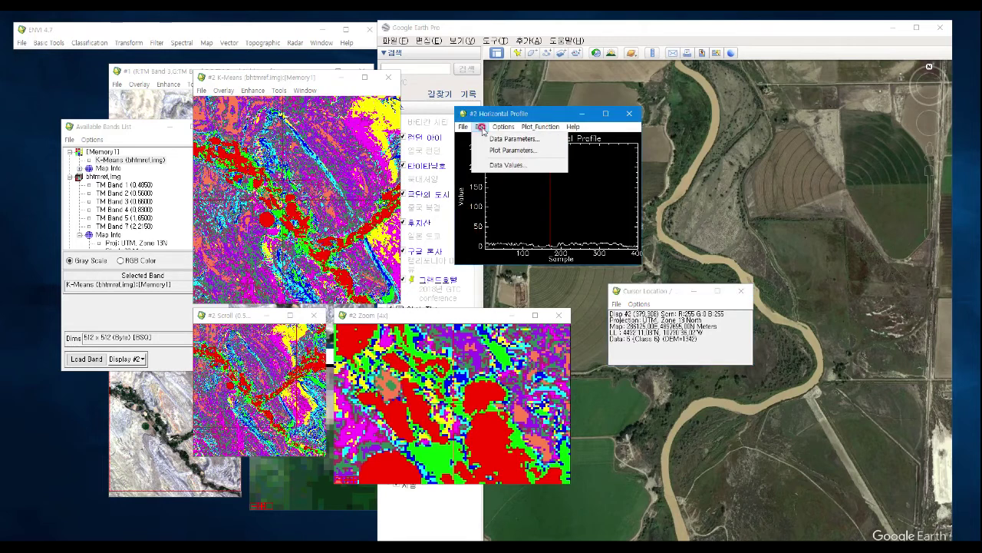
pyautogui.click(501, 128)
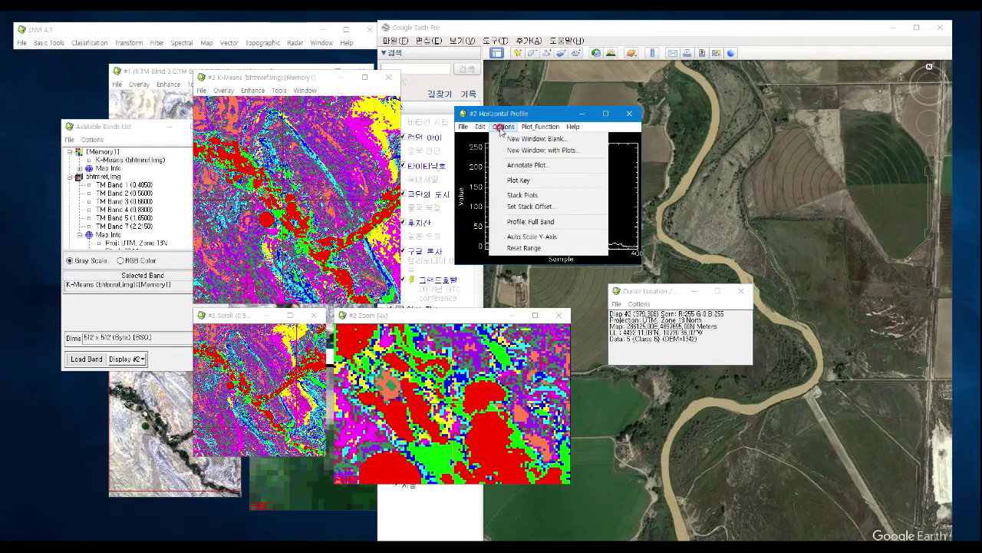
pyautogui.click(518, 237)
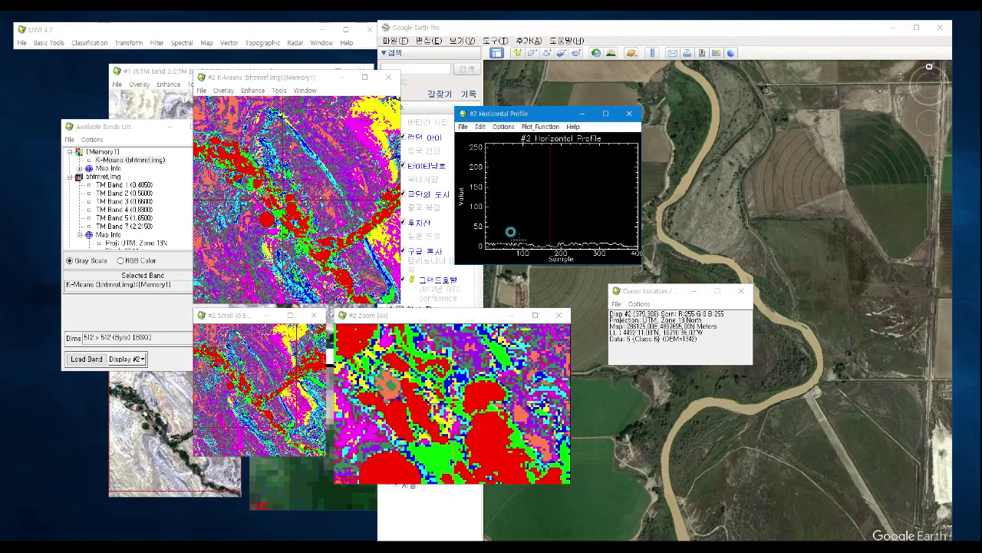
pyautogui.click(504, 127)
pyautogui.moveTo(528, 131)
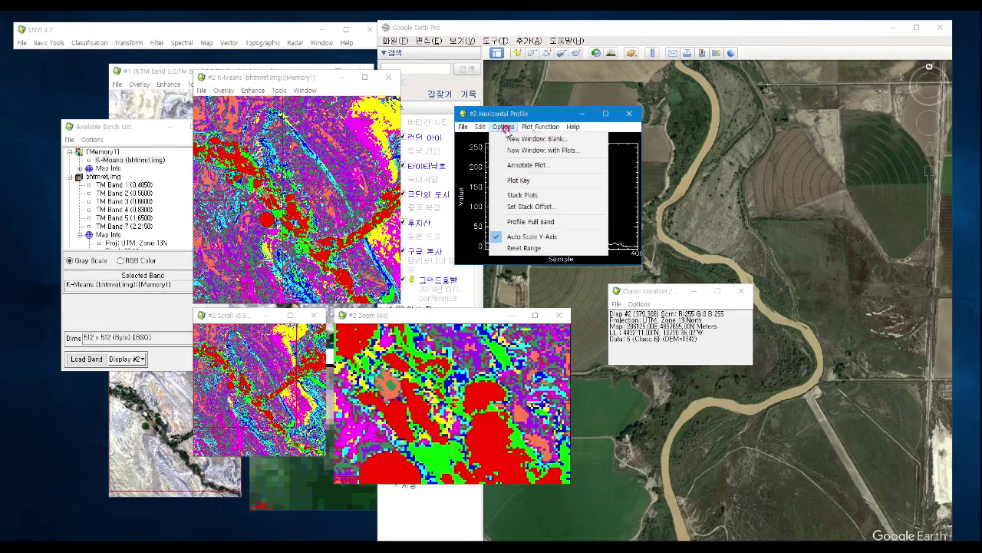
pyautogui.click(511, 221)
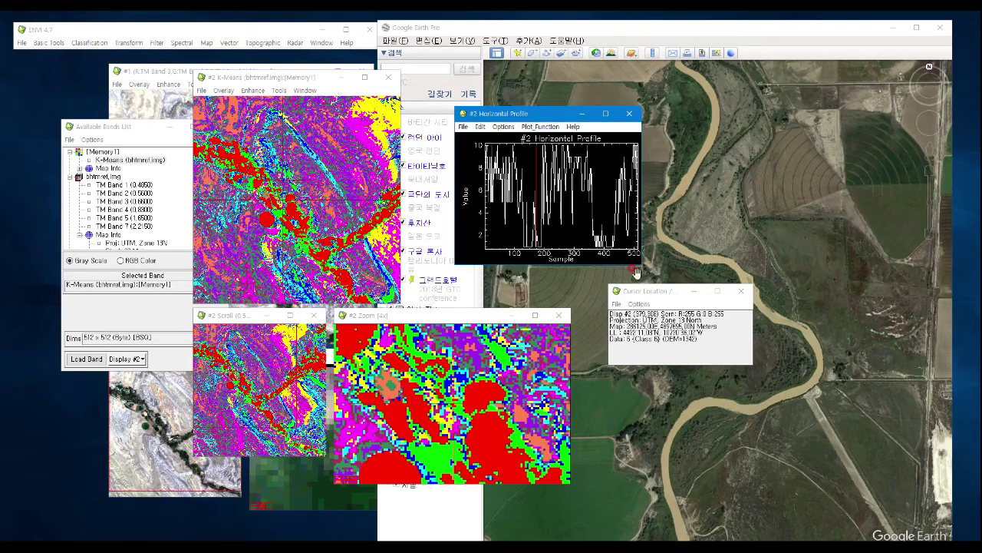
# Step: Enlarge the horizontal profile plot for reading, move the Available Bands List off the images and close the plot
pyautogui.moveTo(639, 265); pyautogui.dragTo(891, 485)
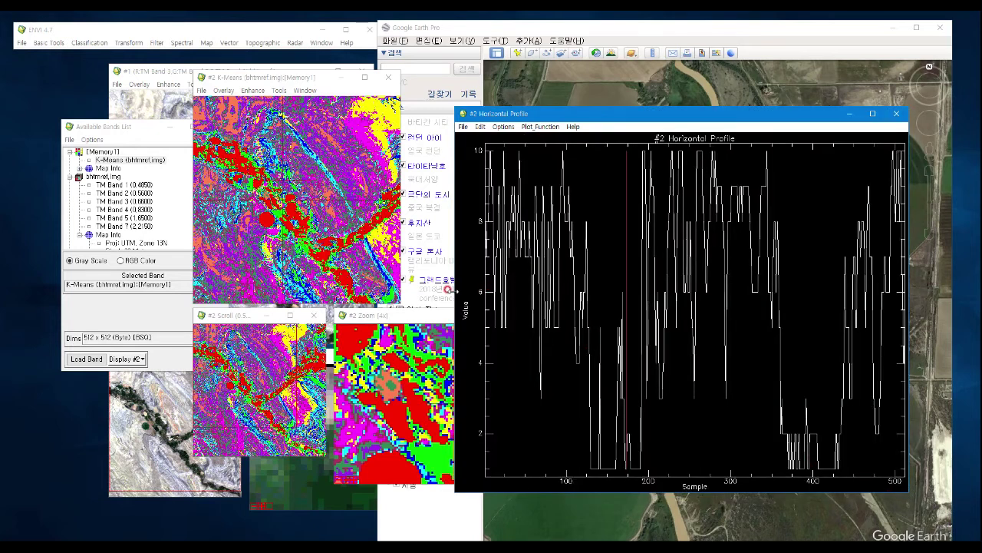
pyautogui.moveTo(453, 289); pyautogui.dragTo(405, 290)
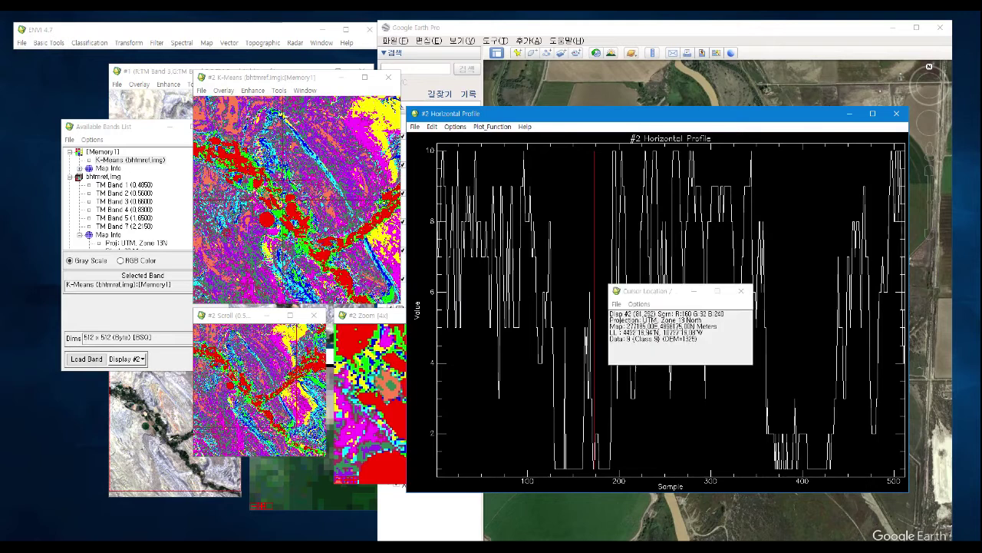
pyautogui.moveTo(139, 129); pyautogui.dragTo(78, 276)
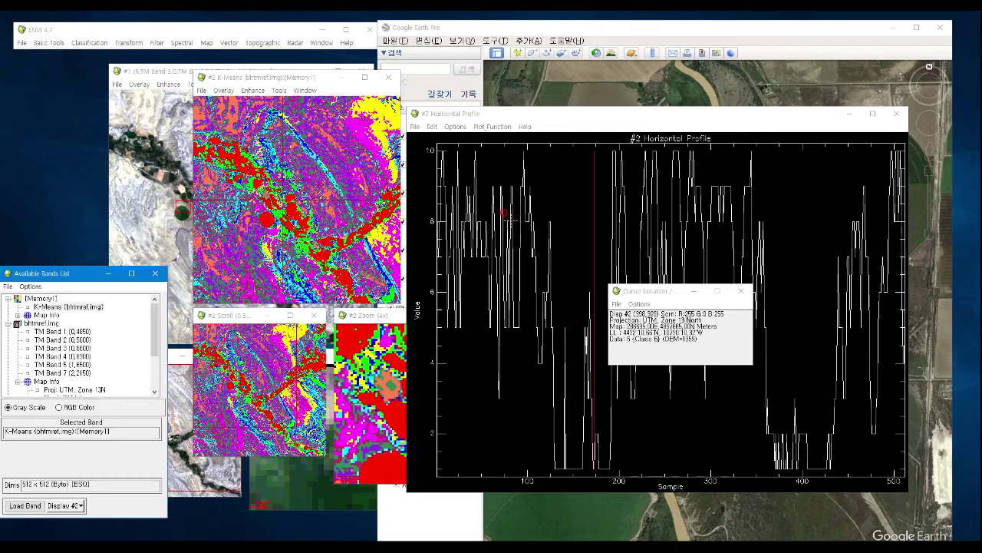
pyautogui.click(896, 115)
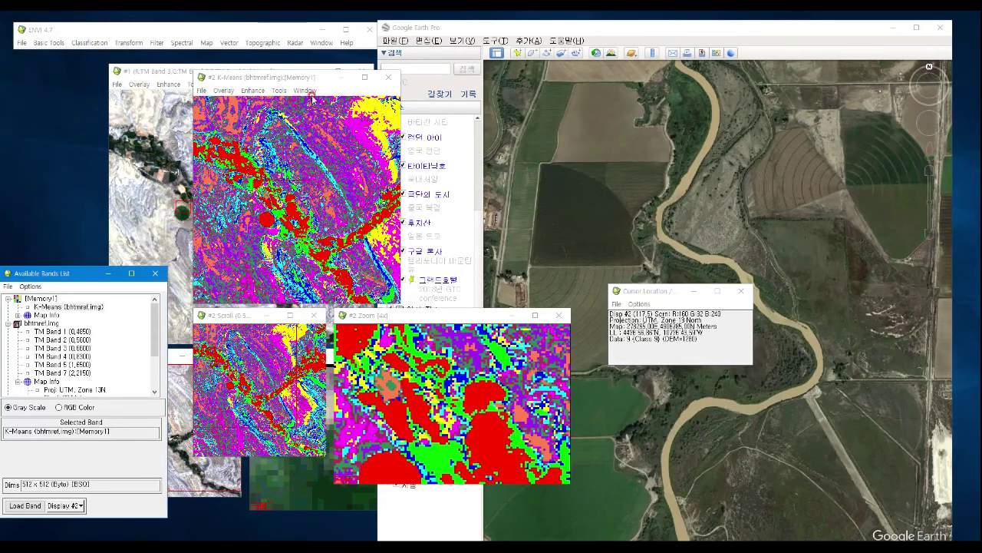
# Step: Start a contour line overlay on the K-Means display using the K-Means (bhtmref.img) band and enlarge the Contour Plot window
pyautogui.click(230, 93)
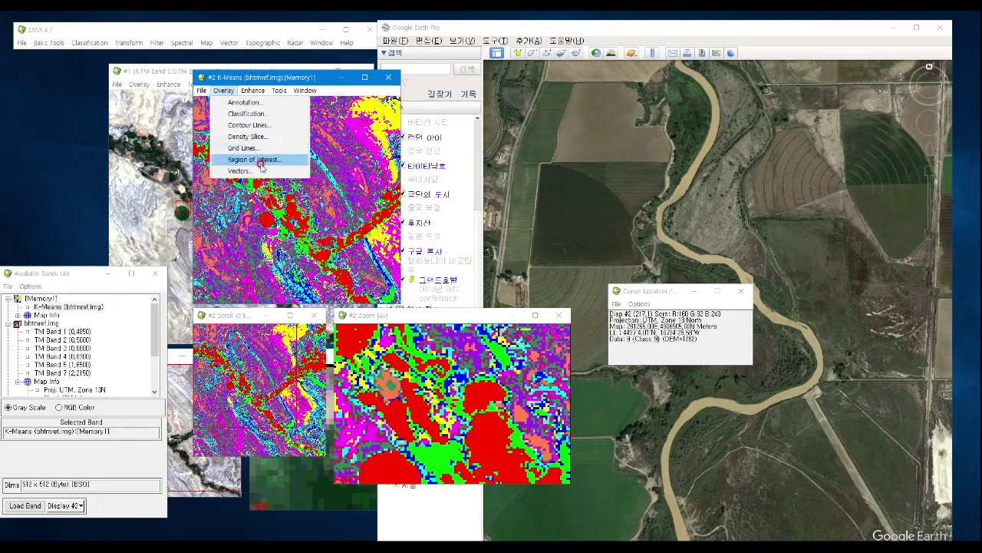
pyautogui.click(264, 127)
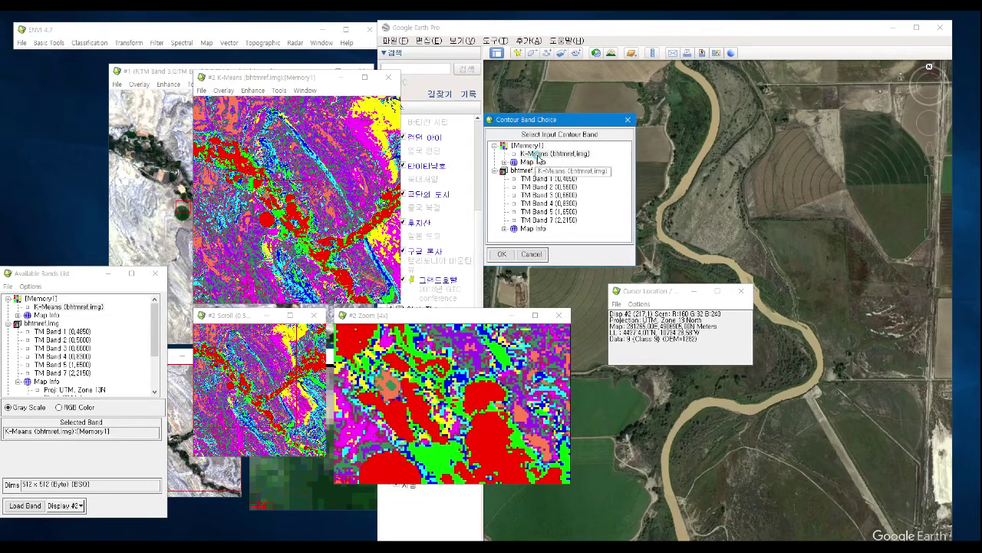
pyautogui.click(541, 154)
pyautogui.click(503, 254)
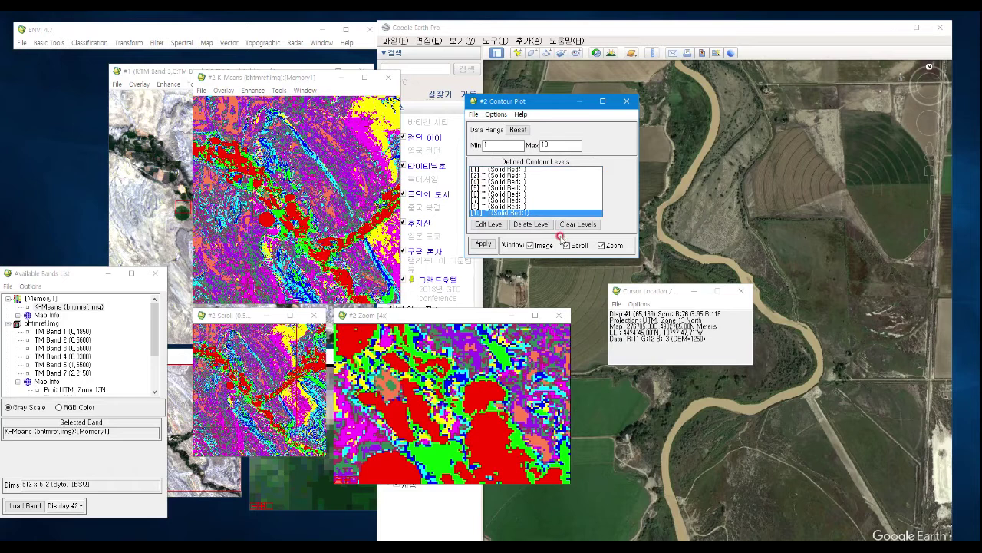
pyautogui.moveTo(635, 258); pyautogui.dragTo(794, 405)
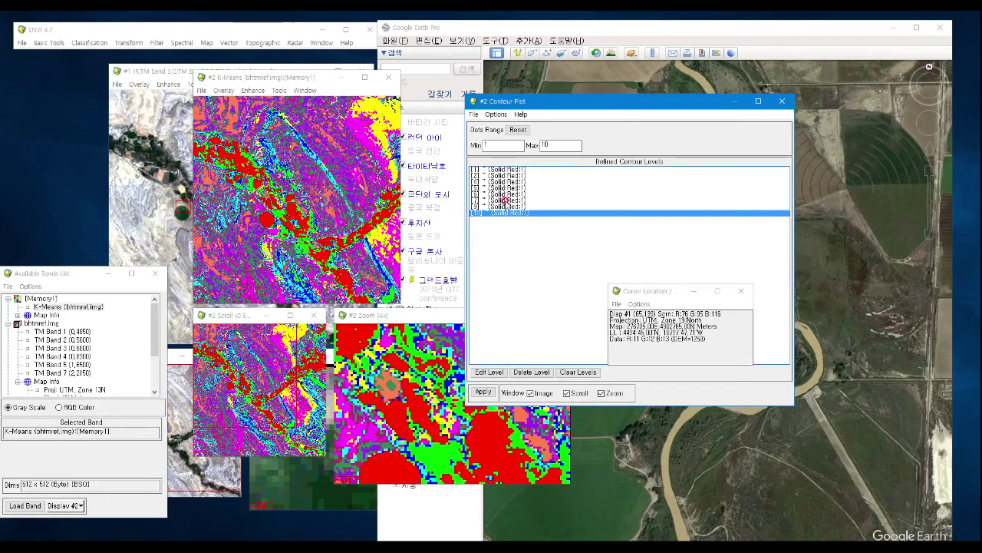
# Step: Delete every contour level except level 1 and apply the contour to the K-Means display
pyautogui.click(492, 171)
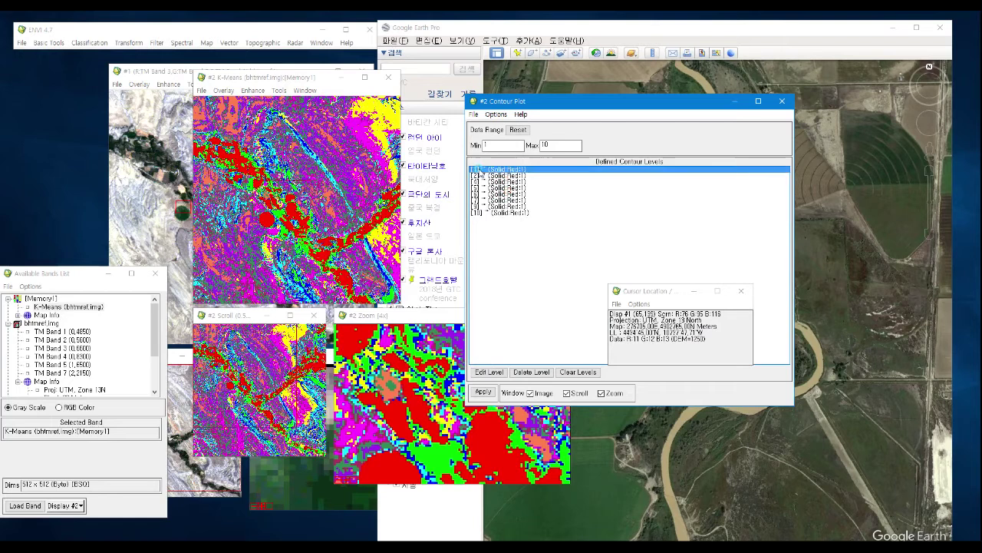
pyautogui.click(506, 213)
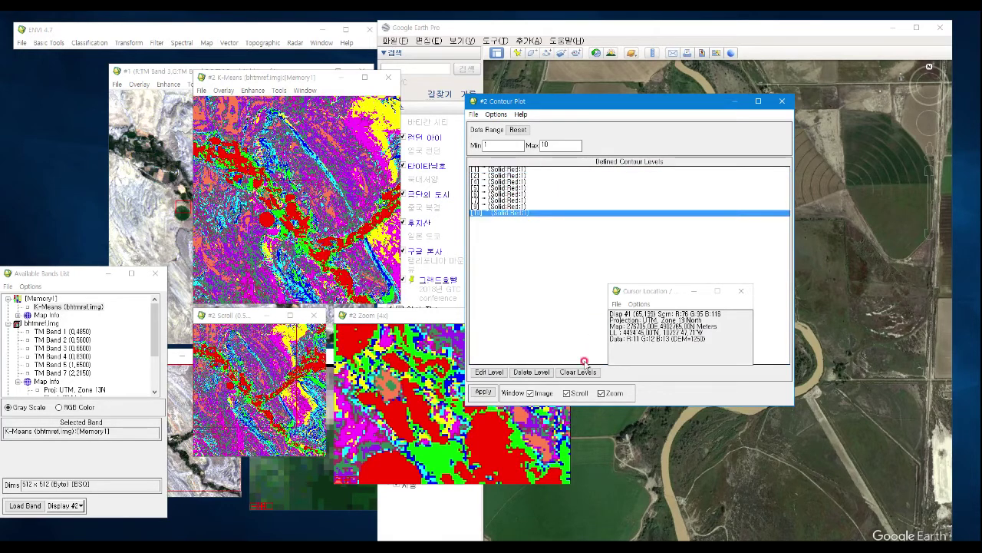
pyautogui.click(546, 372)
pyautogui.click(545, 372)
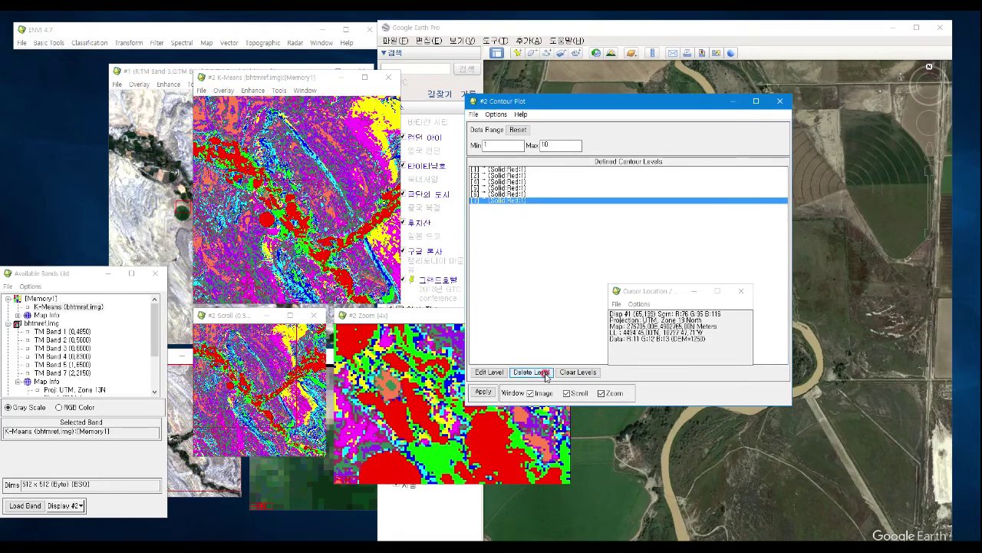
pyautogui.click(546, 372)
pyautogui.click(546, 372)
pyautogui.click(545, 372)
pyautogui.click(546, 372)
pyautogui.click(545, 373)
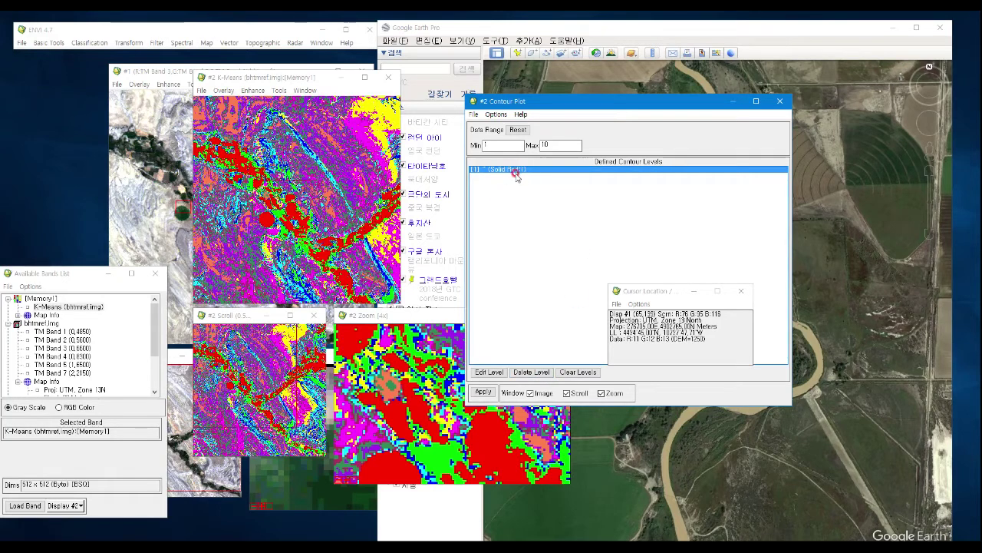
pyautogui.click(483, 393)
pyautogui.click(541, 314)
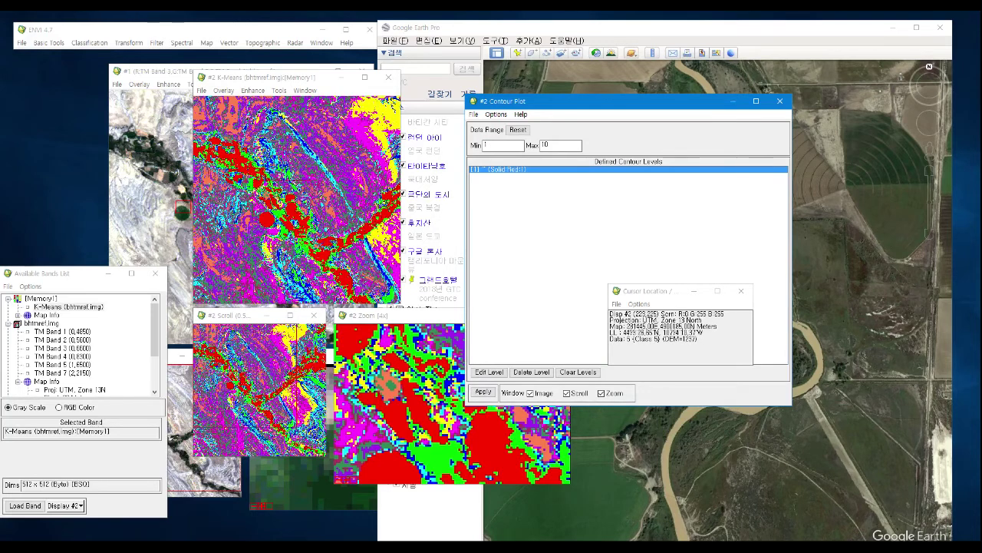
# Step: Close the Cursor Location window lying over the contour level list
pyautogui.click(496, 113)
pyautogui.moveTo(518, 118)
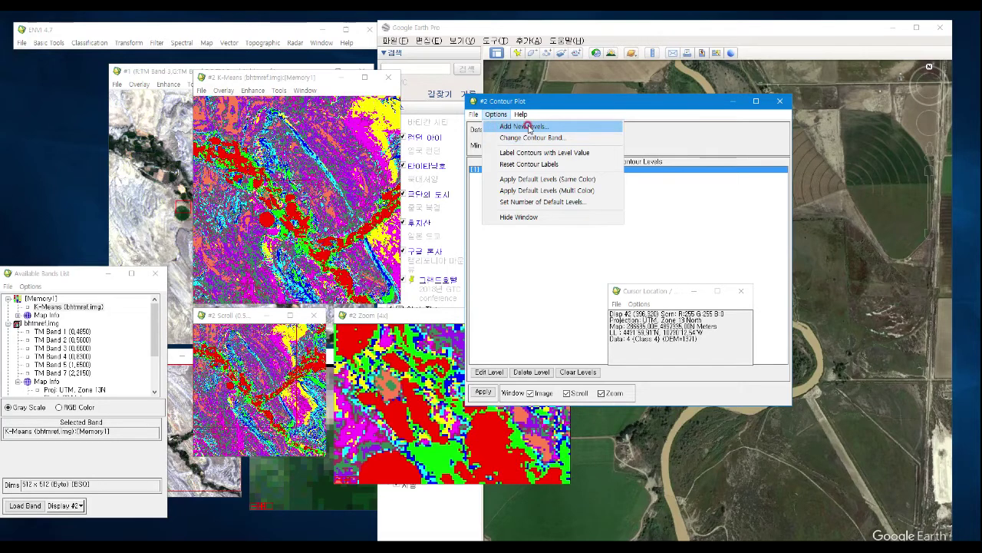
pyautogui.click(529, 166)
pyautogui.click(481, 147)
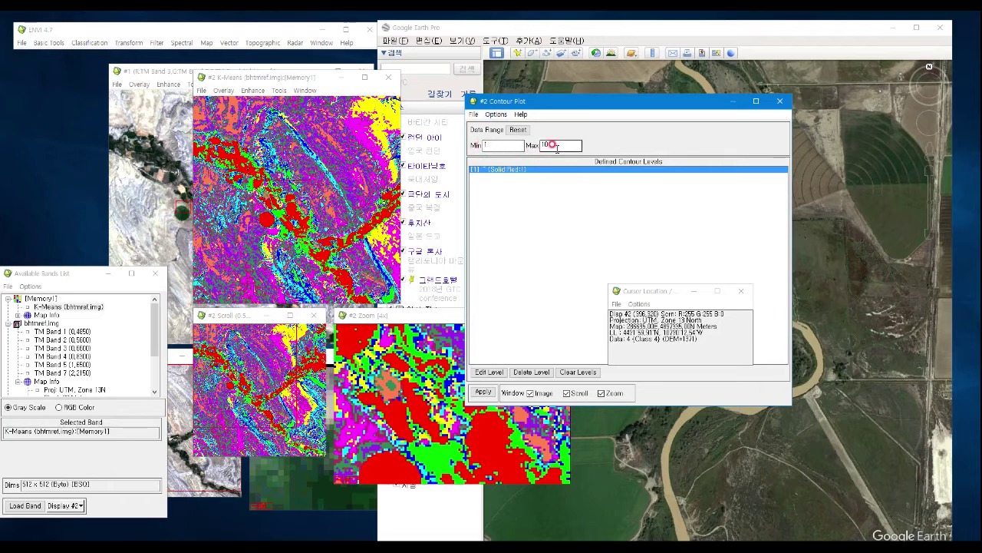
pyautogui.click(743, 292)
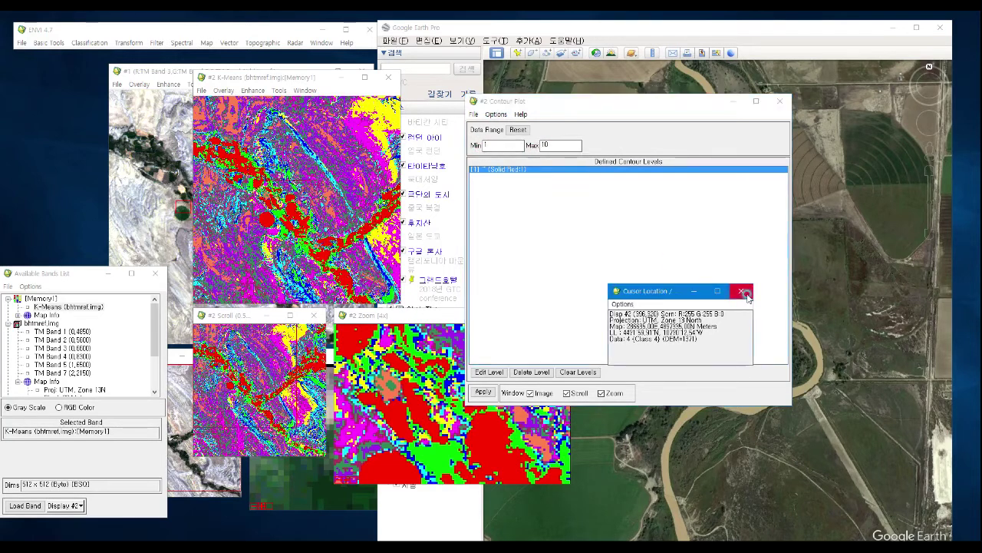
pyautogui.click(548, 194)
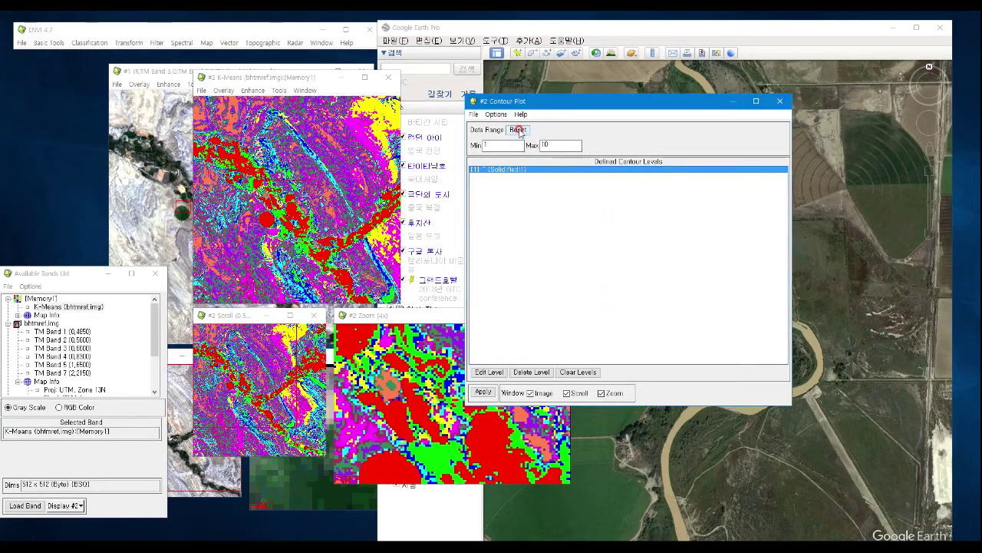
pyautogui.click(477, 129)
# Step: Replace the contour levels with the default multi-color levels and apply them to the K-Means display
pyautogui.click(496, 113)
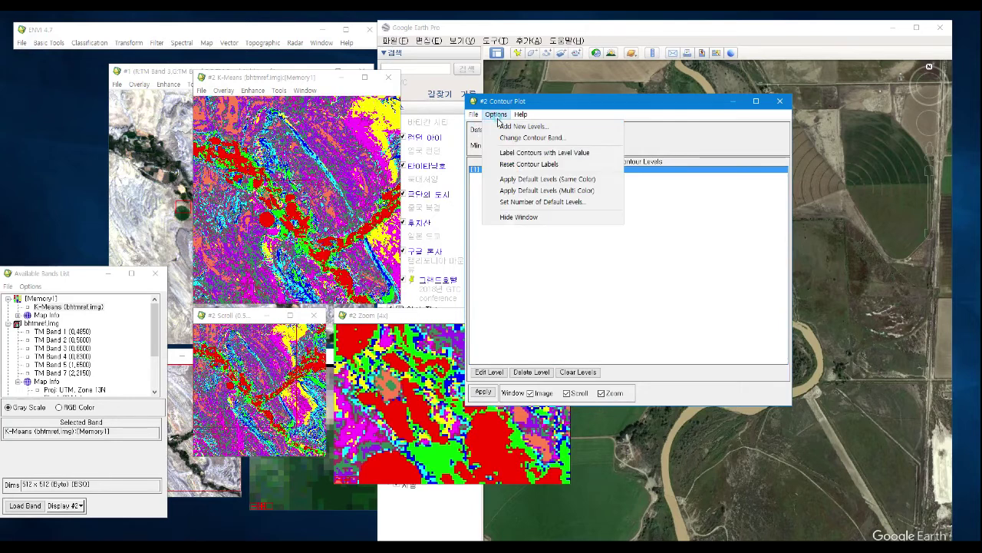
pyautogui.click(548, 191)
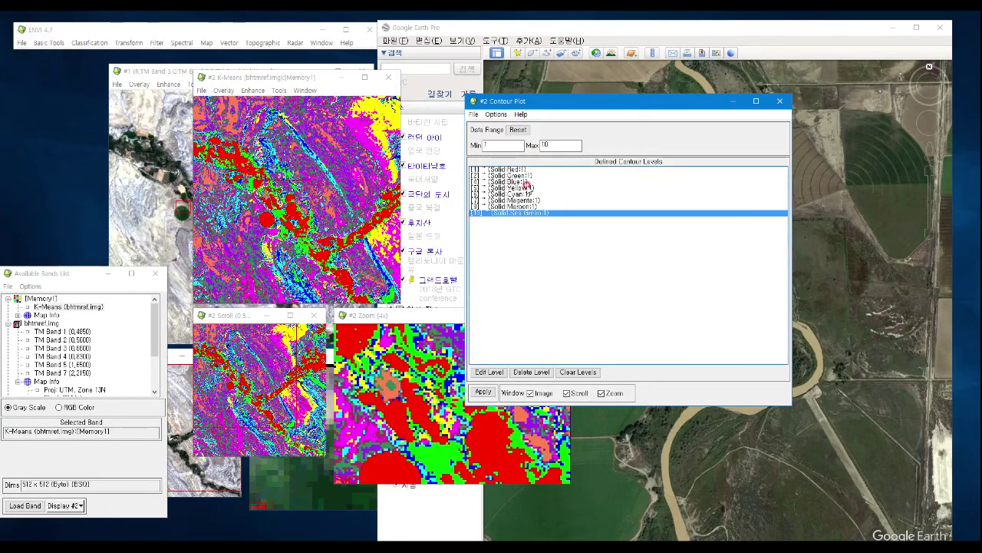
pyautogui.click(524, 247)
pyautogui.click(483, 391)
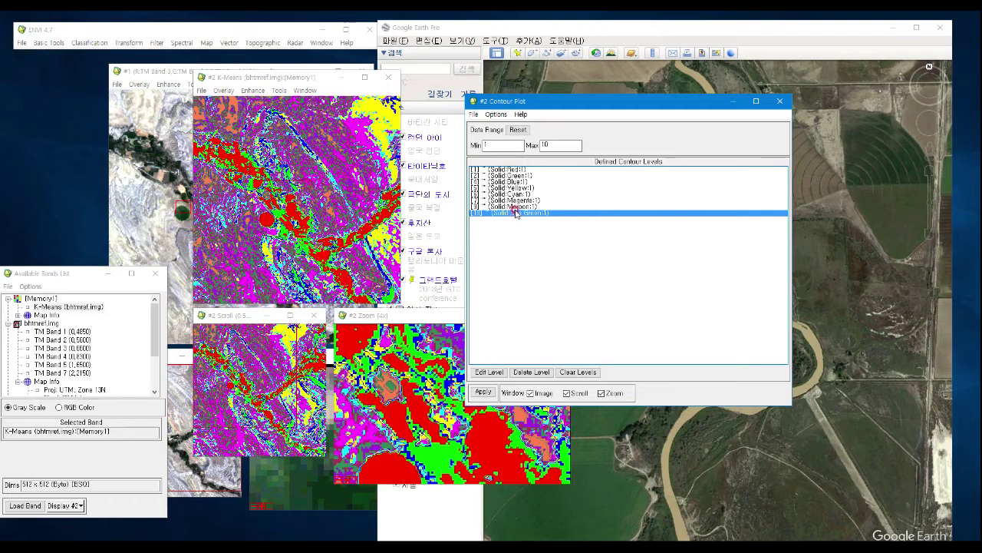
# Step: Delete all contour levels except the Sea Green level 10 and apply it to the K-Means display
pyautogui.click(515, 171)
pyautogui.click(531, 372)
pyautogui.click(532, 373)
pyautogui.click(537, 375)
pyautogui.click(537, 375)
pyautogui.click(537, 374)
pyautogui.click(537, 375)
pyautogui.click(537, 375)
pyautogui.click(483, 393)
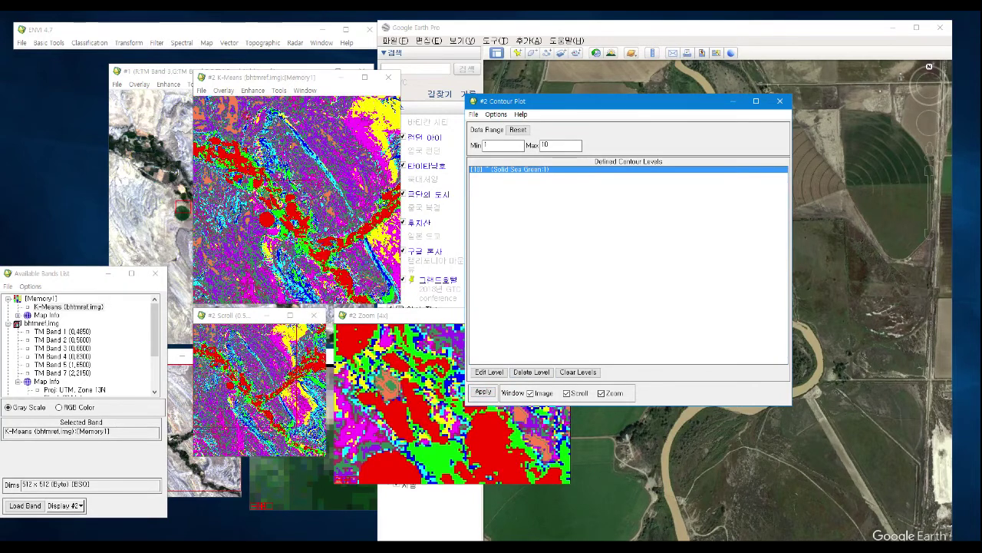
# Step: Move the K-Means display windows aside and output the remaining contours to an EVF vector layer in memory
pyautogui.moveTo(275, 78); pyautogui.dragTo(464, 201)
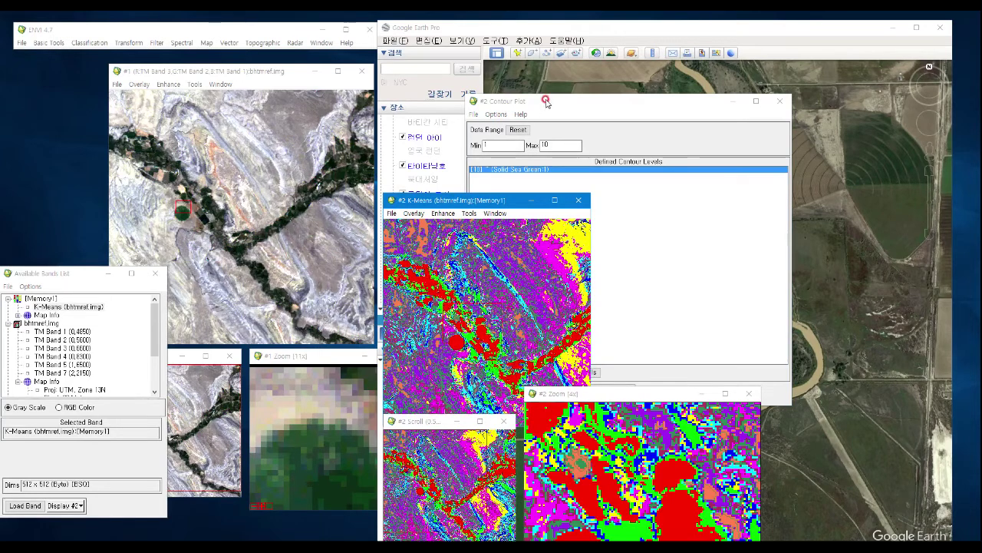
pyautogui.click(543, 101)
pyautogui.click(476, 114)
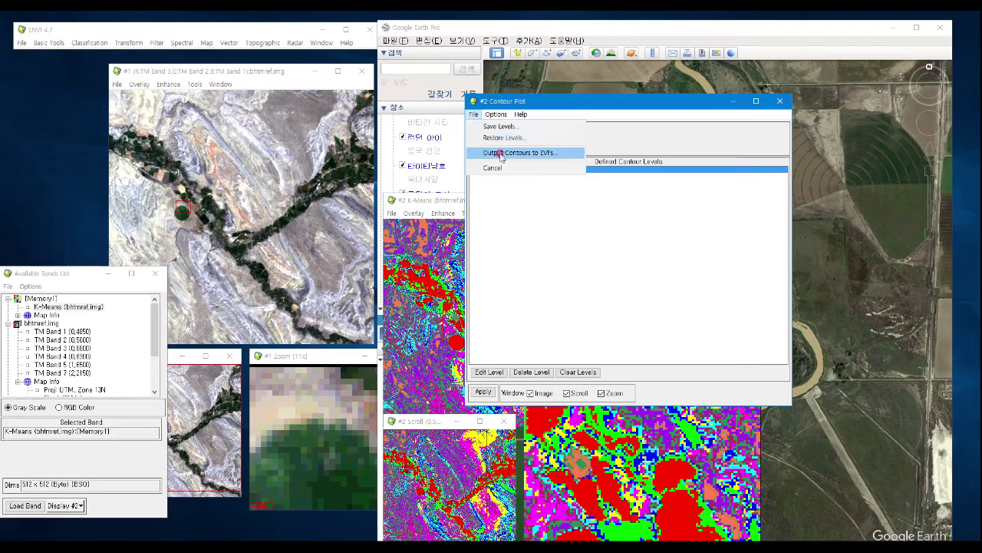
pyautogui.click(546, 152)
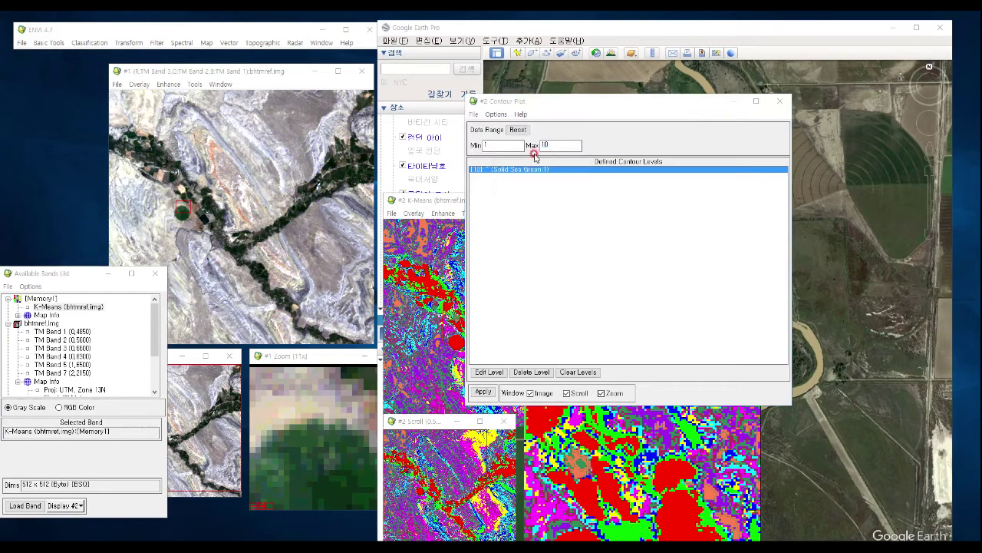
pyautogui.moveTo(0, 319); pyautogui.dragTo(748, 257)
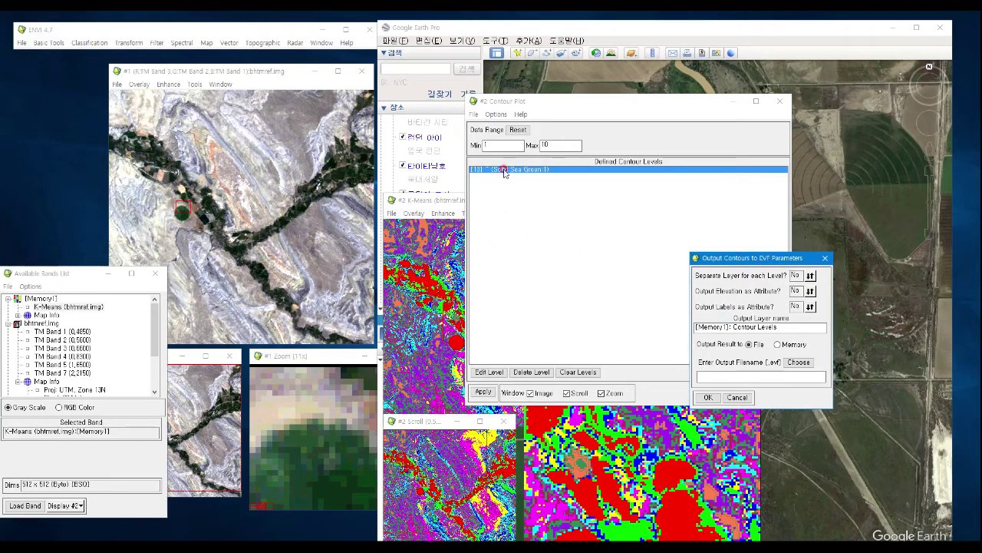
pyautogui.click(778, 345)
pyautogui.click(709, 397)
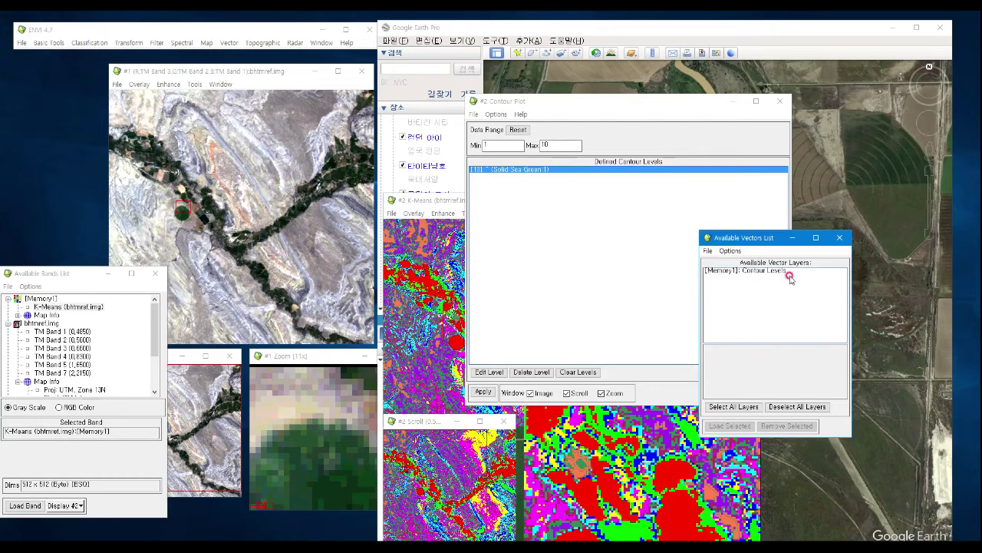
# Step: Load the Contour Levels vector layer into a new vector window
pyautogui.click(729, 275)
pyautogui.click(765, 270)
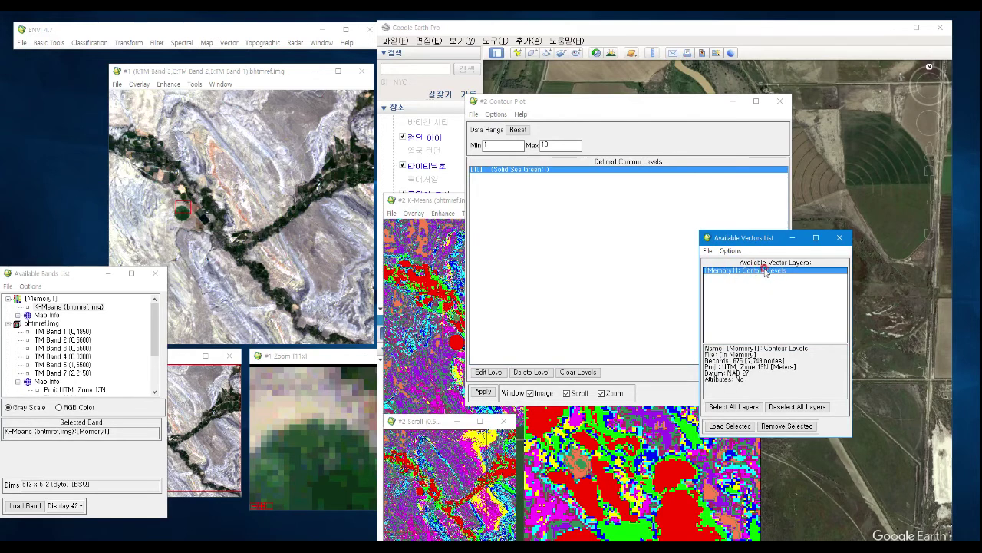
pyautogui.click(767, 286)
pyautogui.click(748, 386)
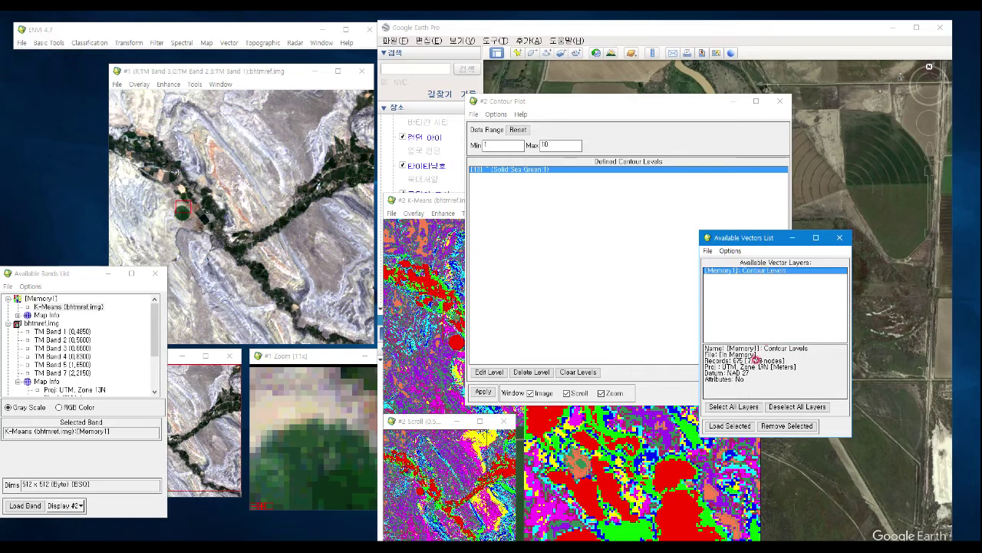
pyautogui.click(735, 426)
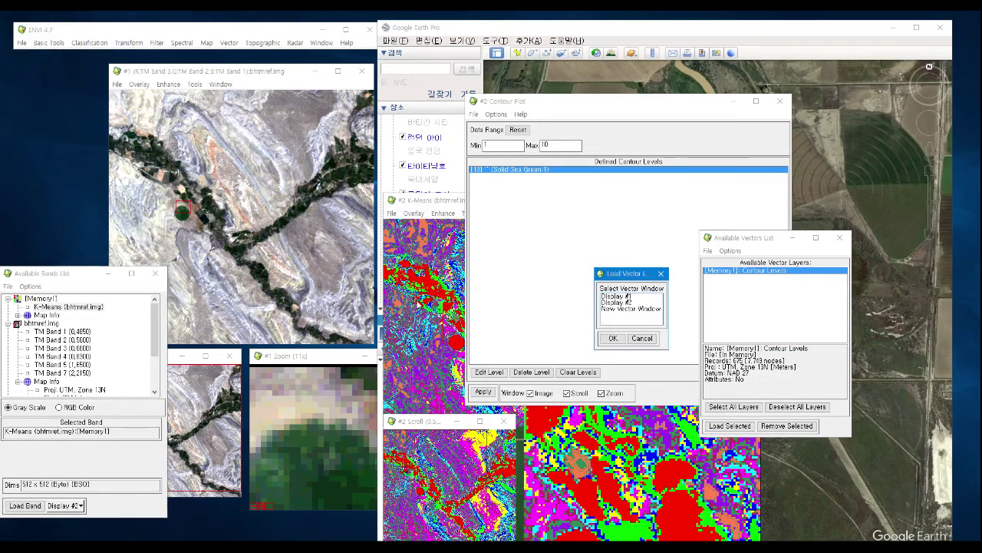
pyautogui.click(655, 312)
pyautogui.click(640, 309)
pyautogui.click(611, 338)
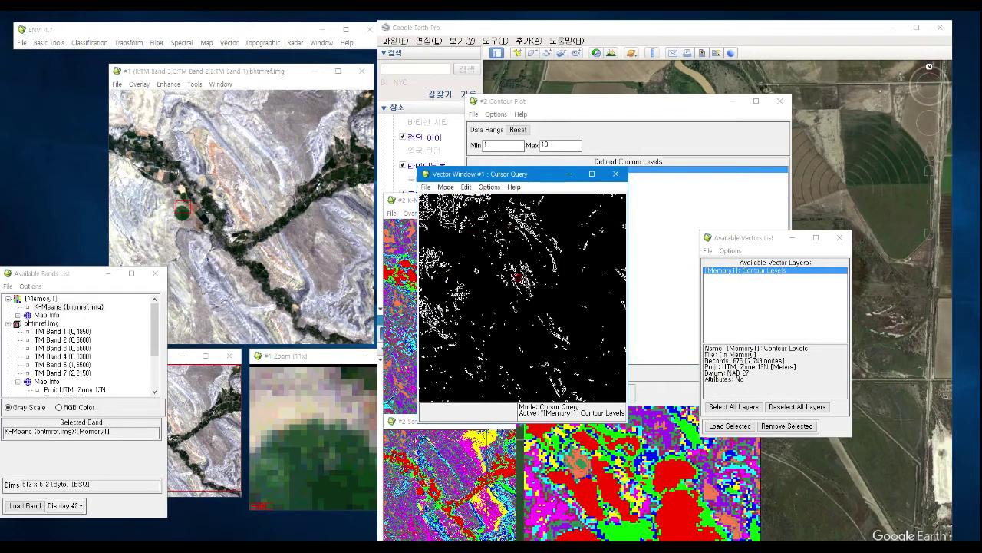
# Step: Move the vector window and the vectors list aside and load the Contour Levels layer into Display #1
pyautogui.moveTo(524, 176); pyautogui.dragTo(806, 322)
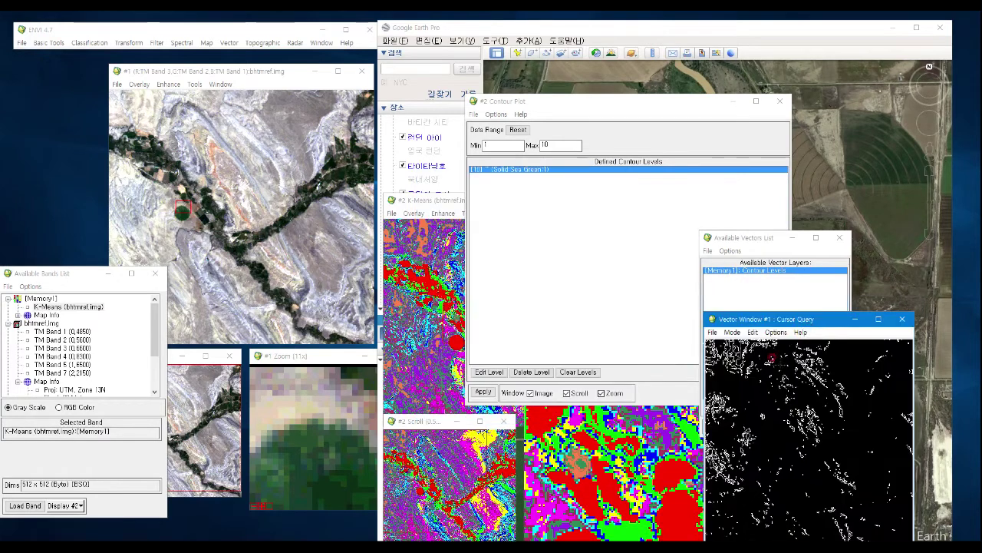
pyautogui.moveTo(750, 240); pyautogui.dragTo(690, 149)
pyautogui.click(676, 315)
pyautogui.click(673, 334)
pyautogui.click(117, 268)
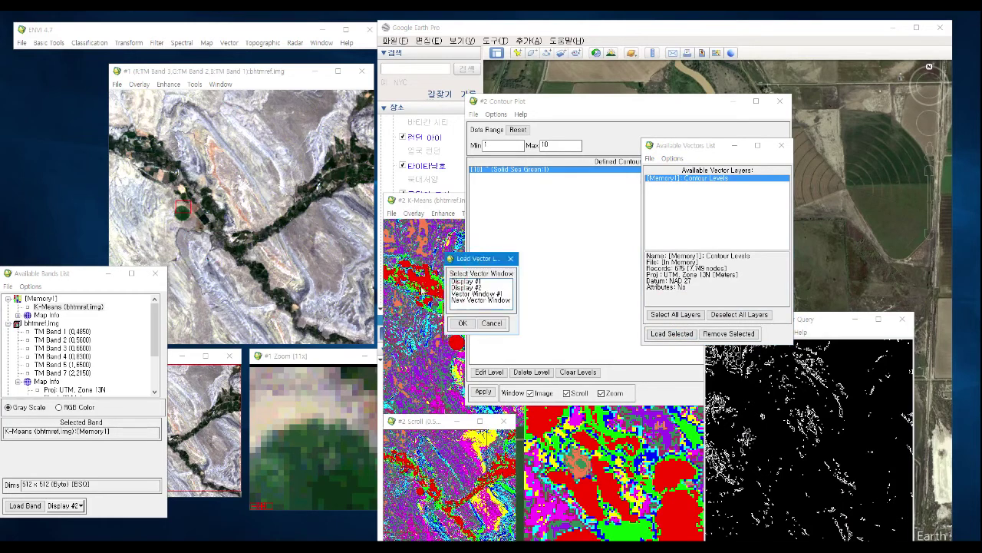
pyautogui.click(148, 77)
pyautogui.click(468, 281)
pyautogui.click(457, 321)
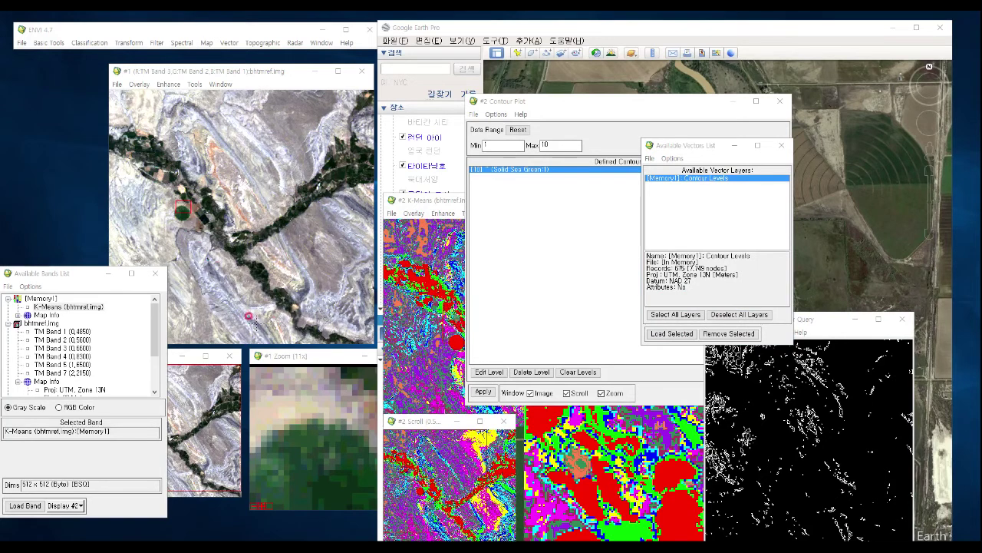
# Step: Color the Contour Levels layer red, apply it to the Display #1 image, scroll and zoom windows, and reposition the display
pyautogui.click(36, 274)
pyautogui.moveTo(554, 310); pyautogui.dragTo(545, 248)
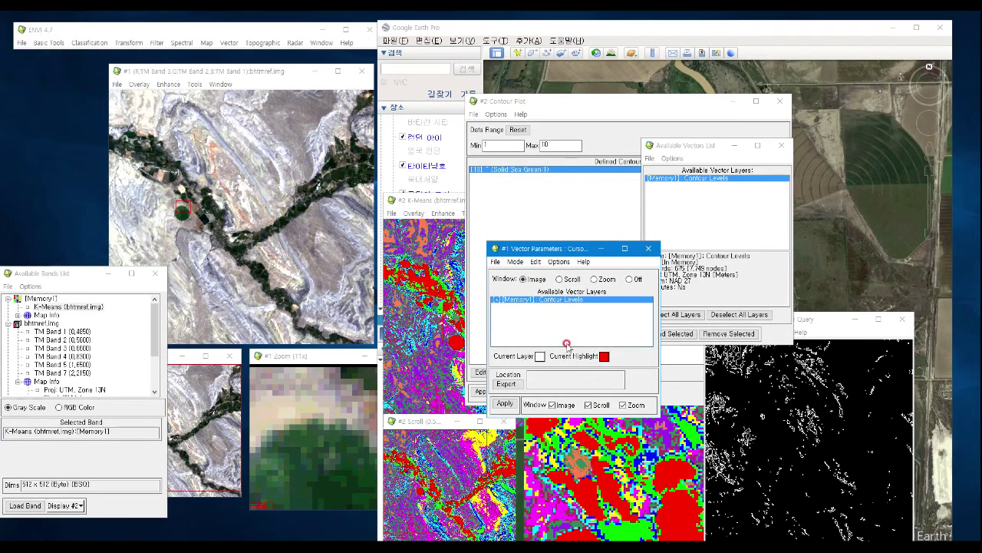
pyautogui.click(539, 356)
pyautogui.click(536, 352)
pyautogui.click(537, 352)
pyautogui.click(535, 350)
pyautogui.rightClick(535, 350)
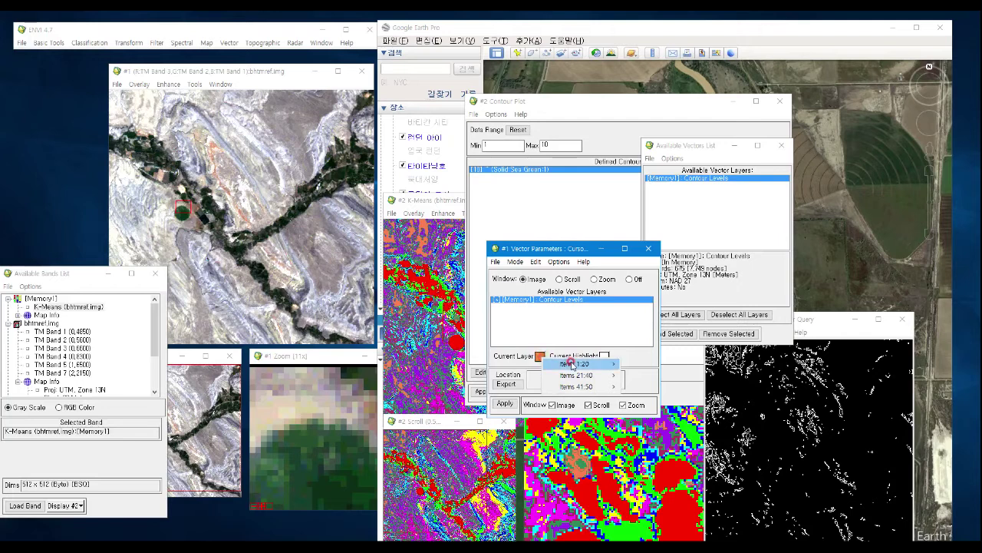
pyautogui.moveTo(571, 365)
pyautogui.moveTo(604, 360); pyautogui.dragTo(651, 171)
pyautogui.click(528, 404)
pyautogui.click(505, 403)
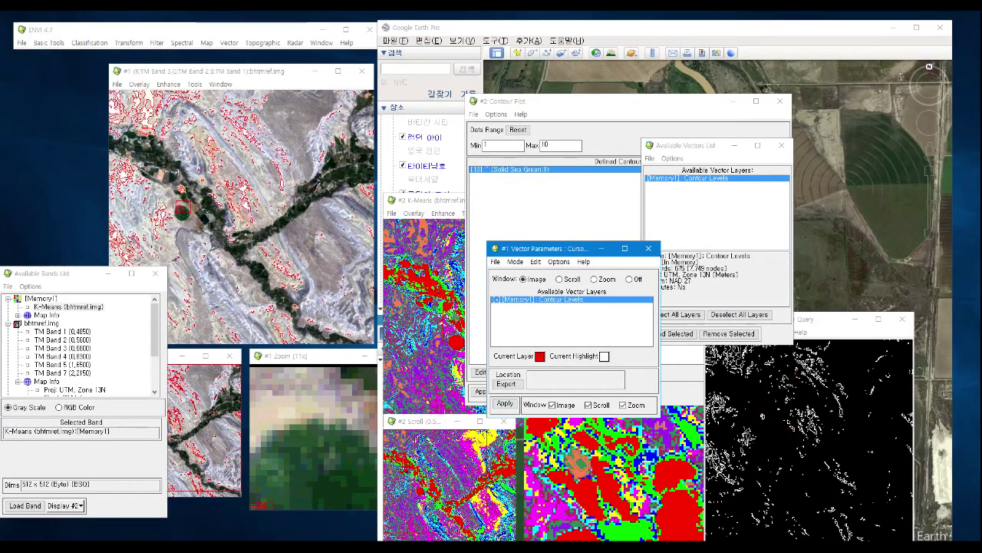
pyautogui.moveTo(243, 72); pyautogui.dragTo(247, 45)
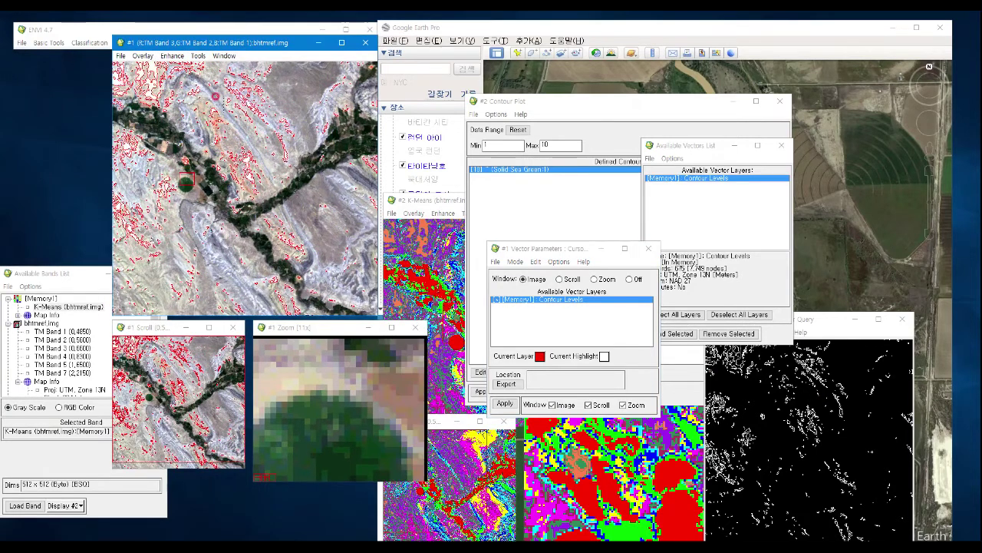